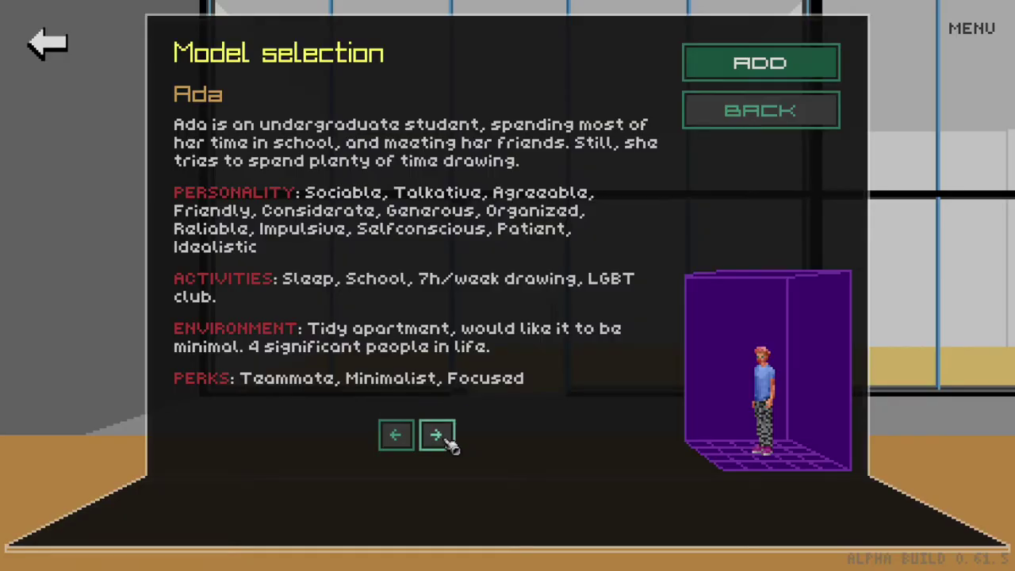
Pick the next character, read the application email, and start the copy-the-reference pixel art challenge
click(438, 436)
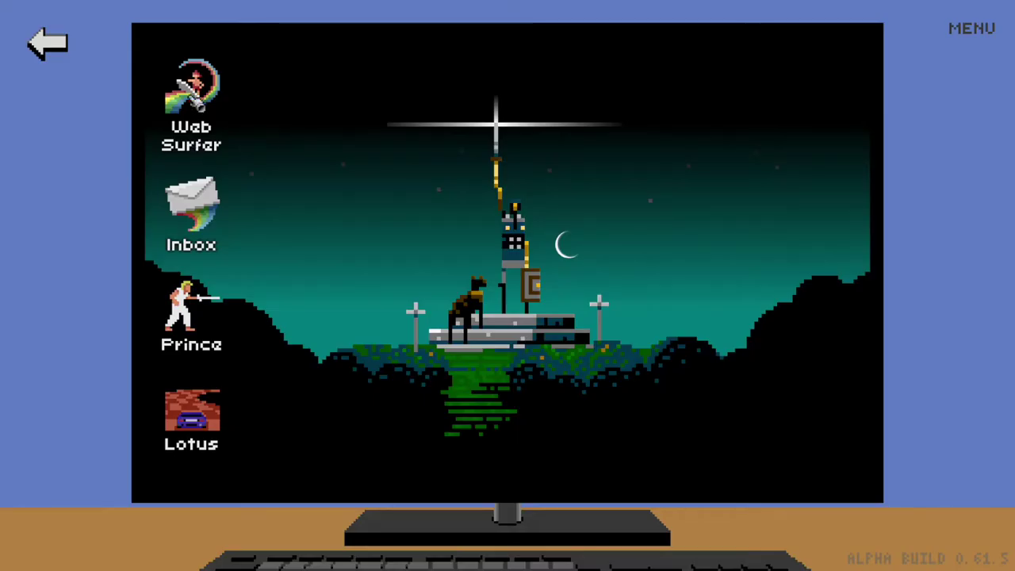
double_click(196, 104)
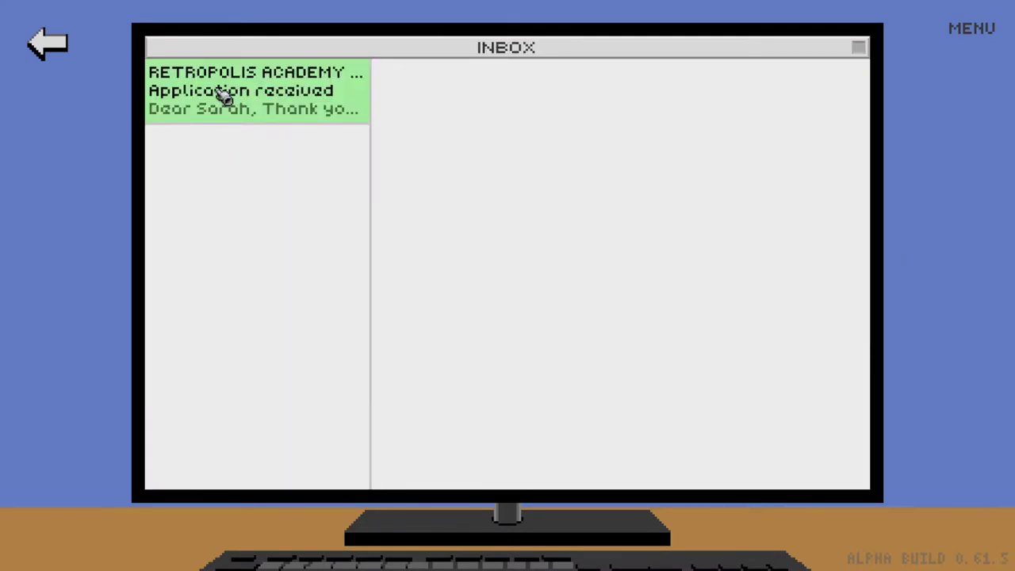
click(224, 95)
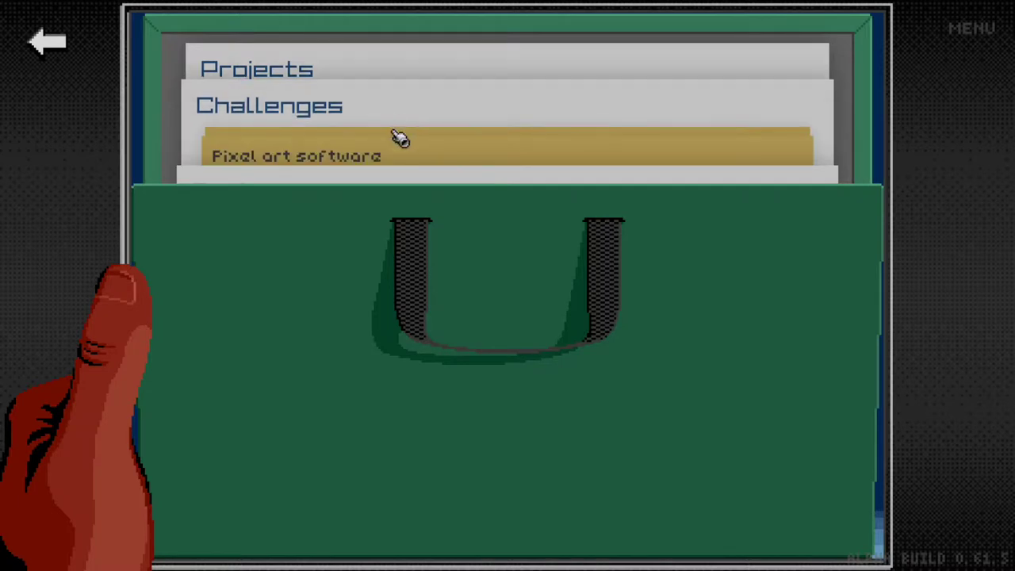
click(392, 198)
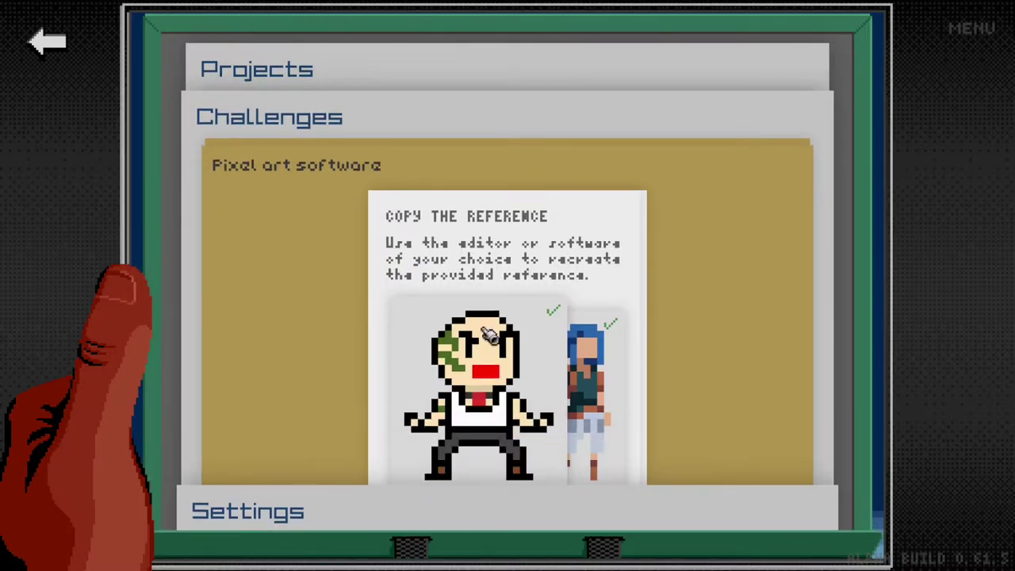
click(495, 269)
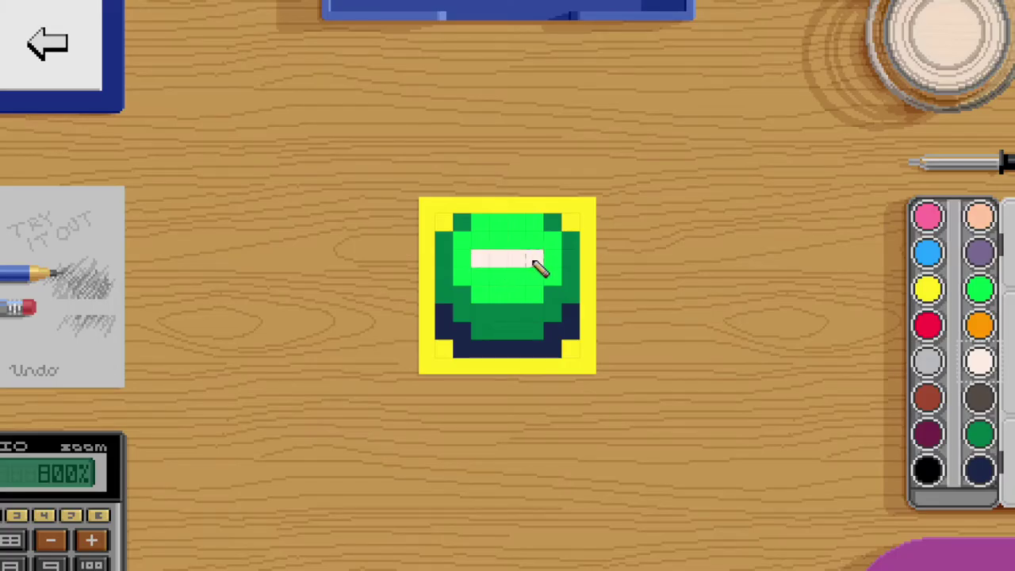
Pick up the pink PICO-8 and start Snake, steering down then left to eat the food
click(951, 558)
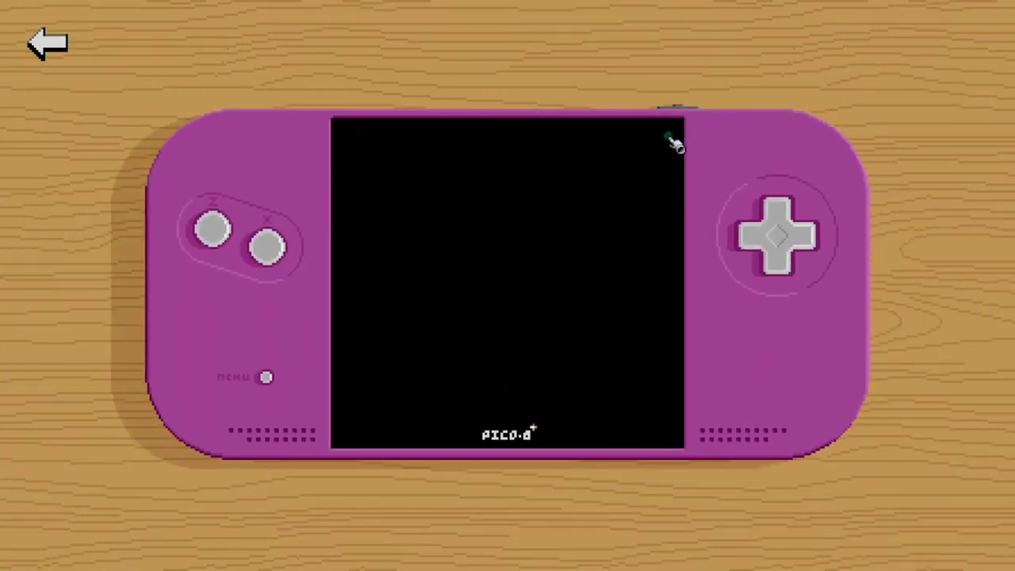
key(z)
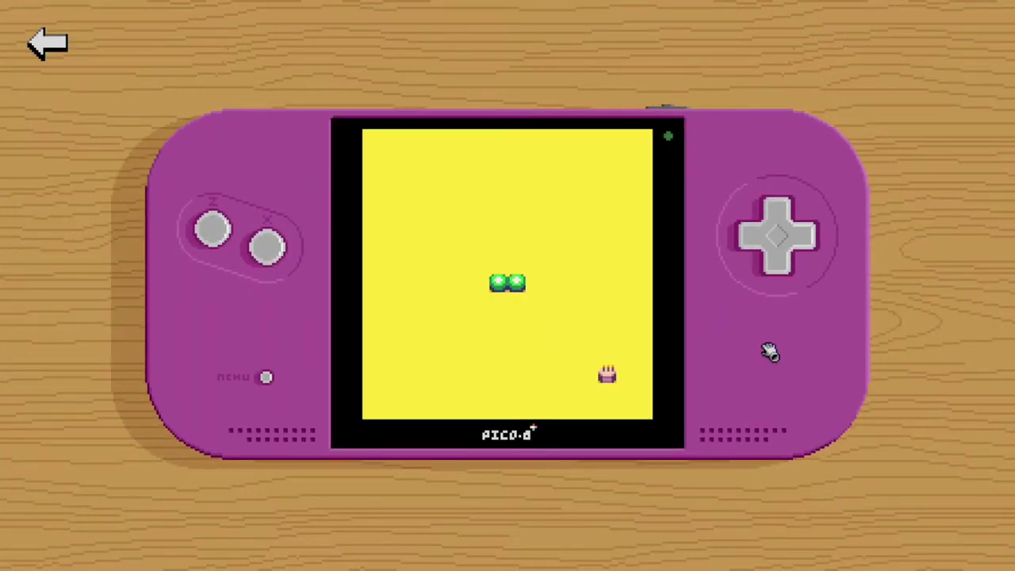
key(Down)
key(Left)
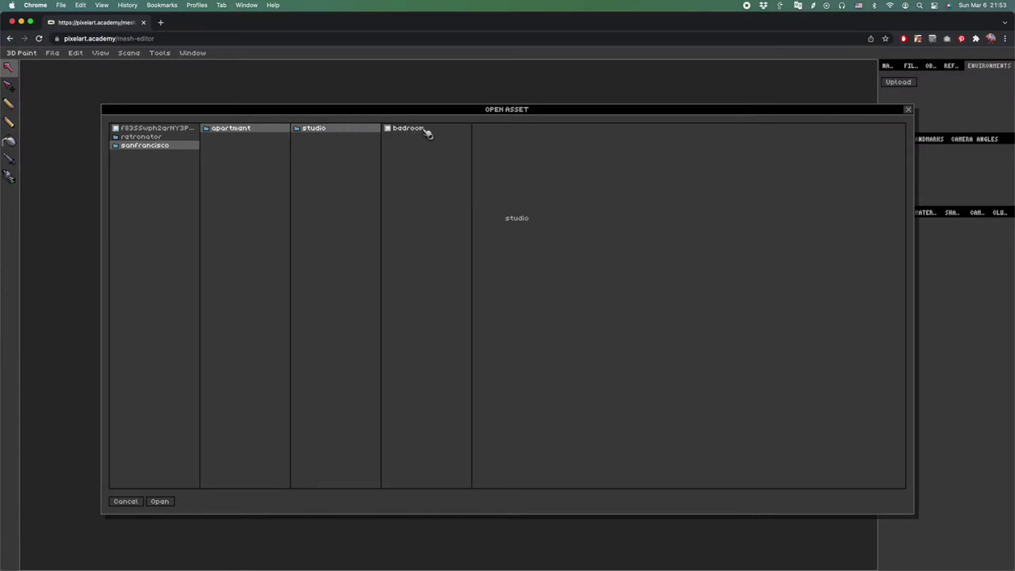
Open the bedroom asset from the sanfrancisco/apartment/studio folder
click(159, 501)
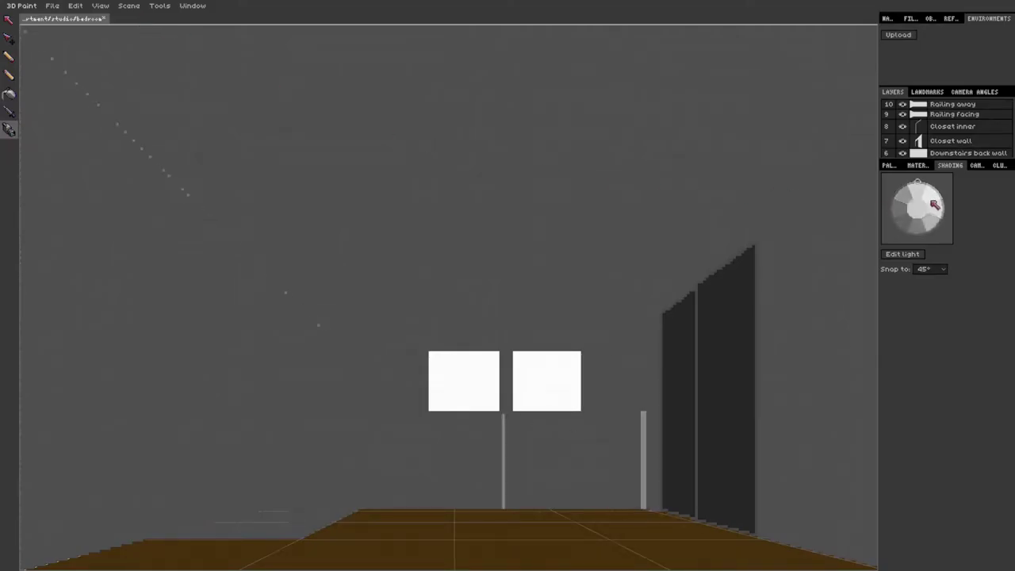
Turn the light ball to dim the bedroom, enable Draw shadows, and view the closet side
mouse_move(930, 204)
mouse_down()
mouse_move(937, 209)
mouse_move(901, 208)
mouse_up()
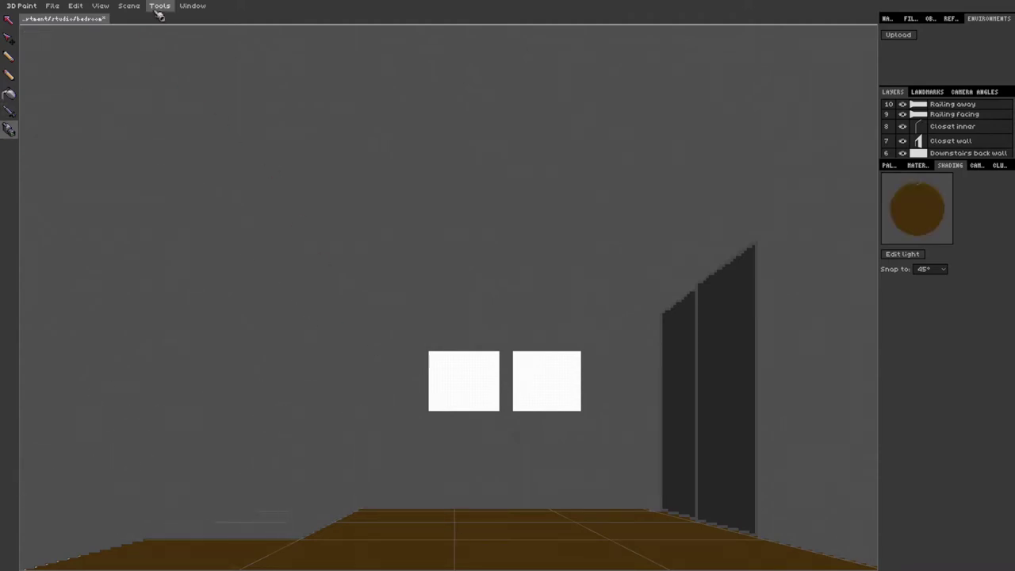
click(136, 7)
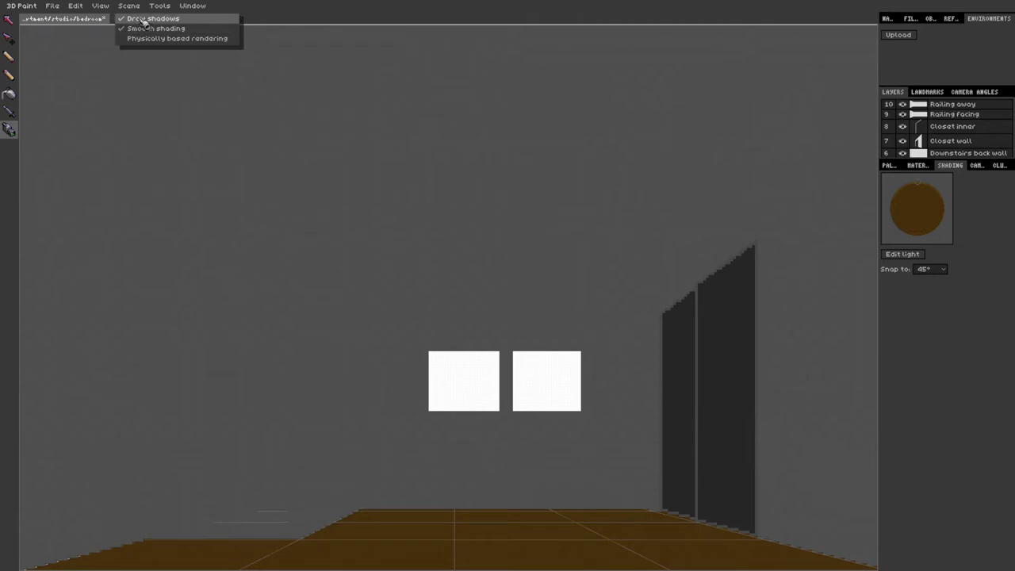
click(143, 18)
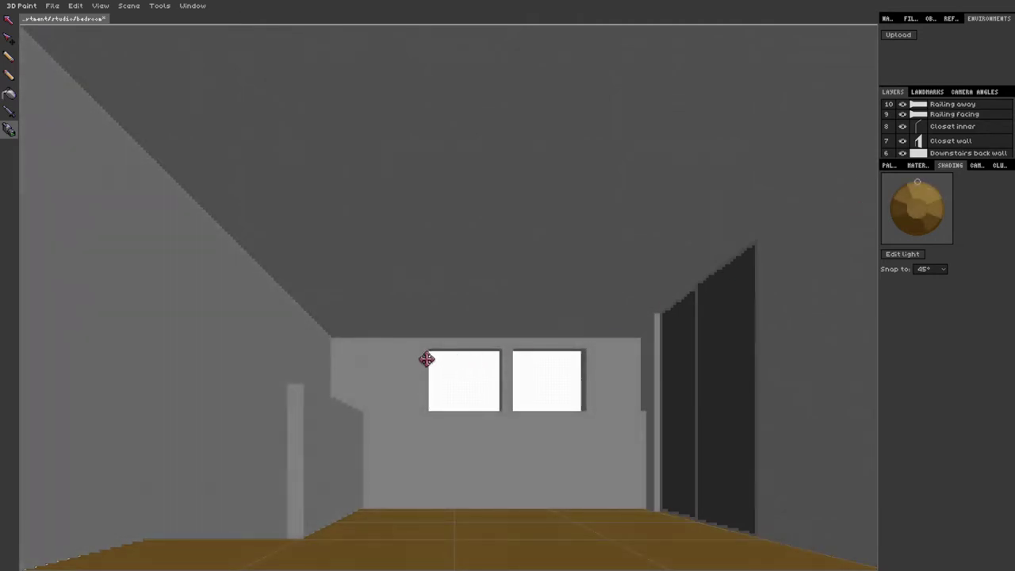
drag(427, 359, 222, 491)
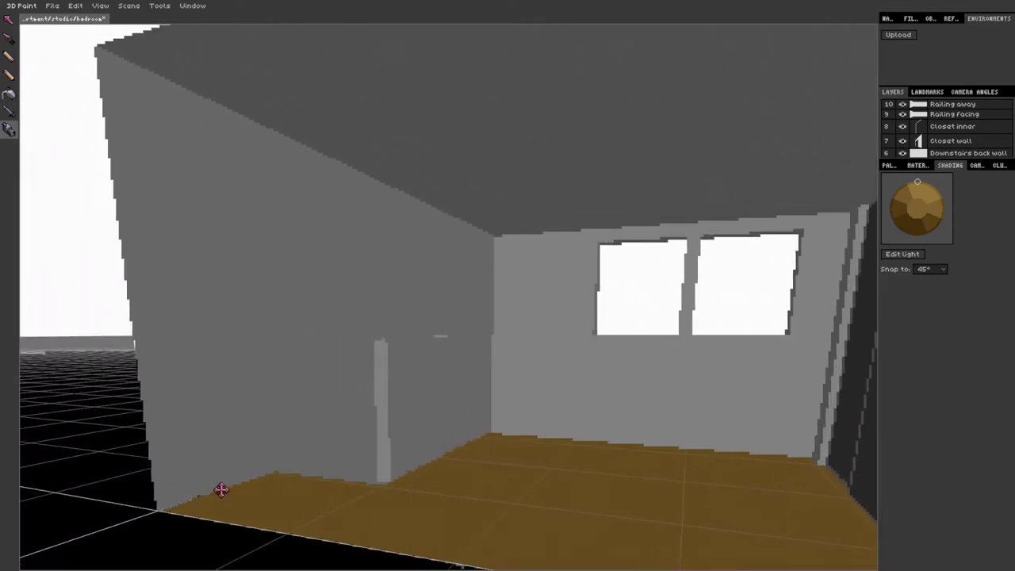
drag(350, 367, 529, 423)
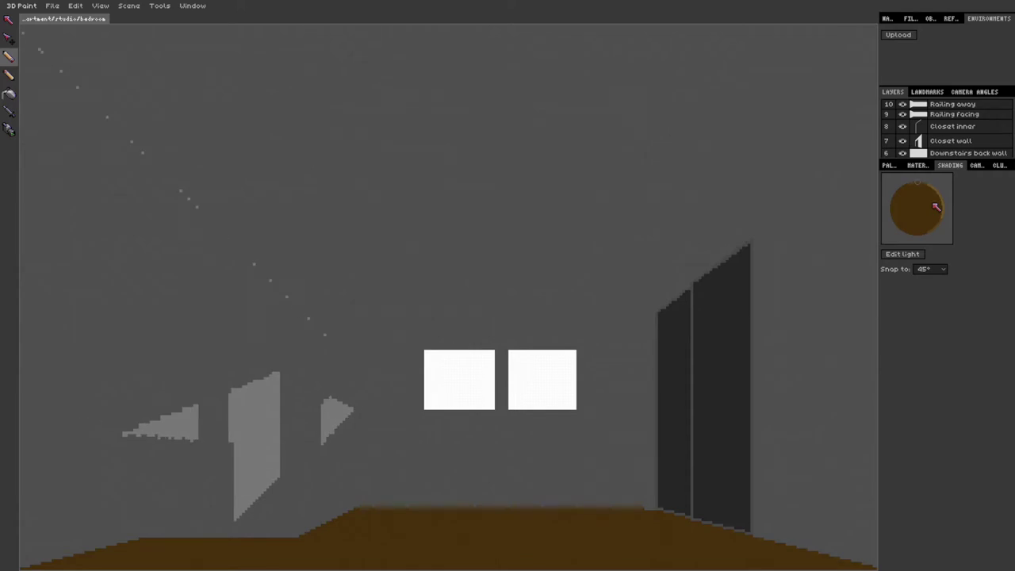
Enable Physically based rendering in the Scene menu so the bedroom lightmap computes
click(129, 6)
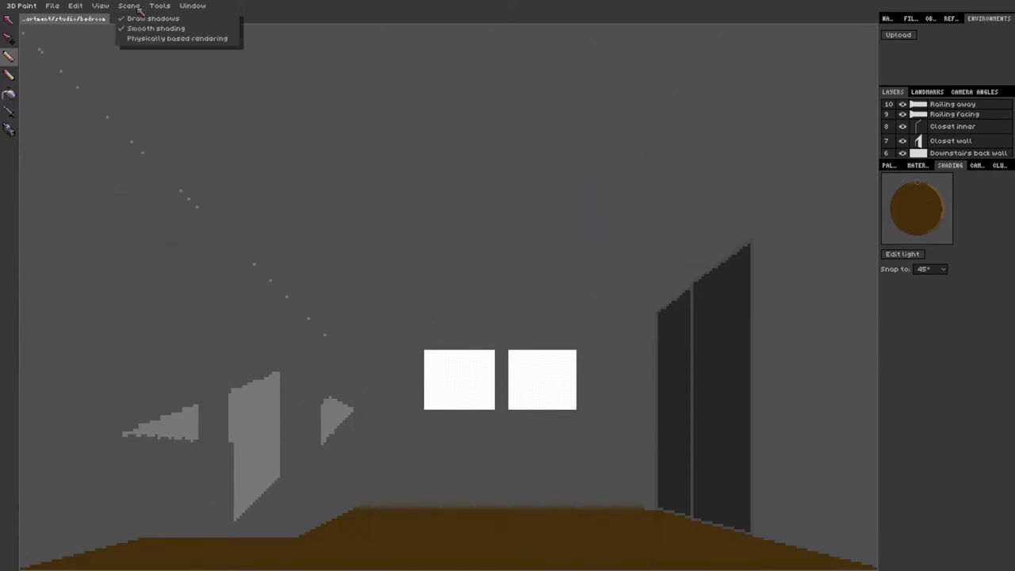
click(149, 39)
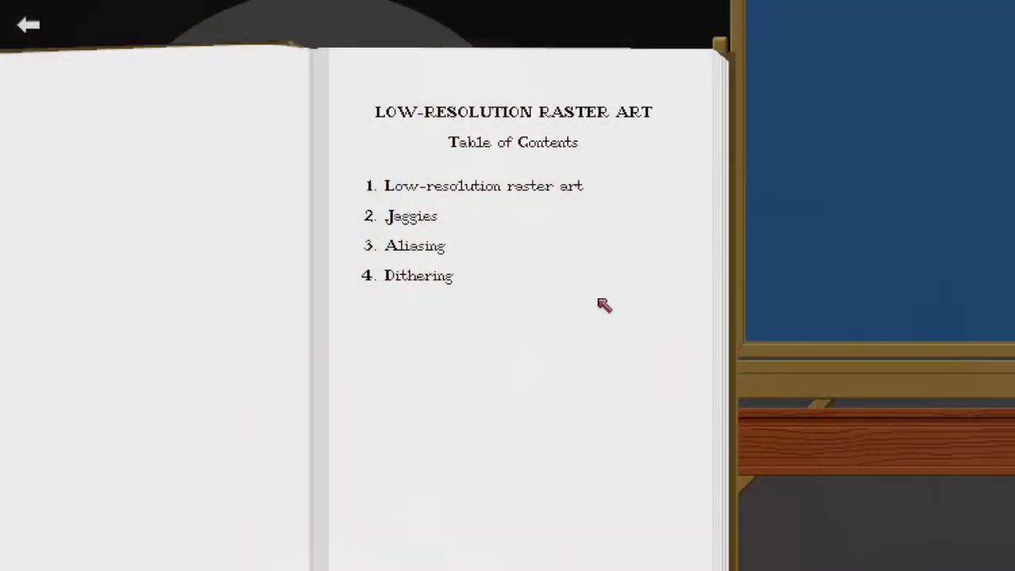
Open the Jaggies chapter, centre its page, and turn to the next spread
click(434, 223)
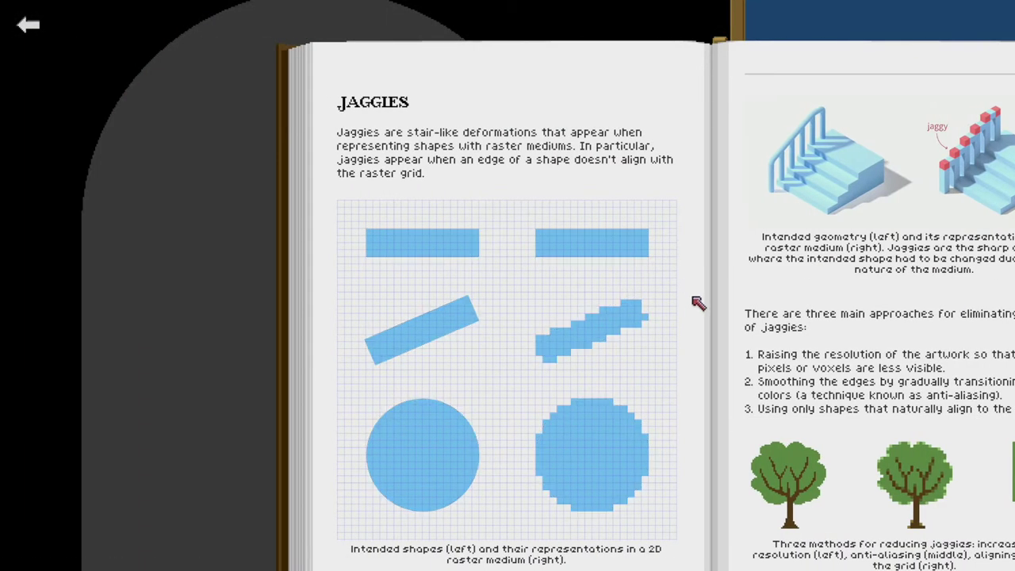
scroll(698, 303, down, 1)
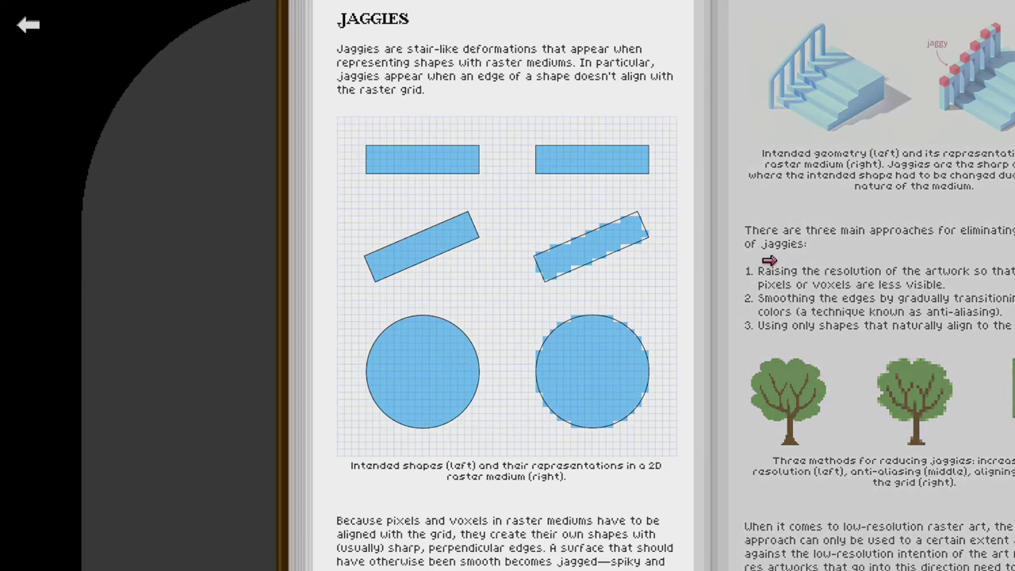
click(768, 261)
click(737, 265)
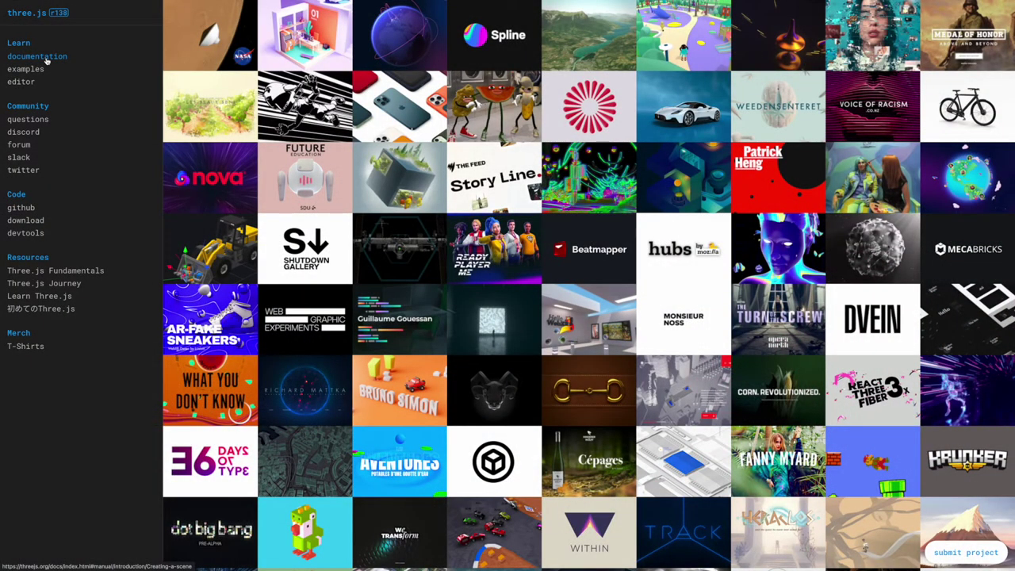
Search the three.js documentation for 'lig' and open the Light reference page
click(46, 57)
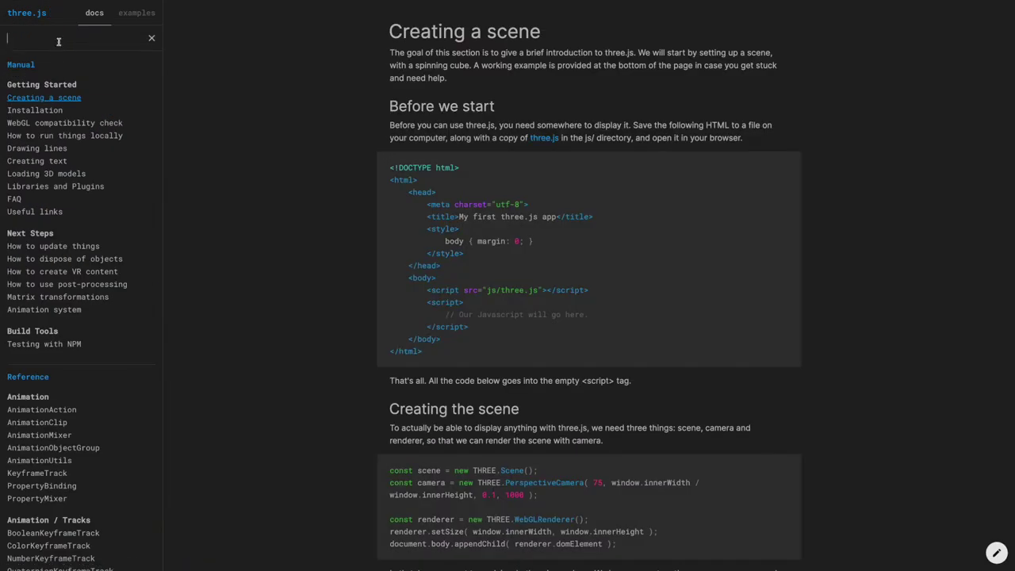
text(light)
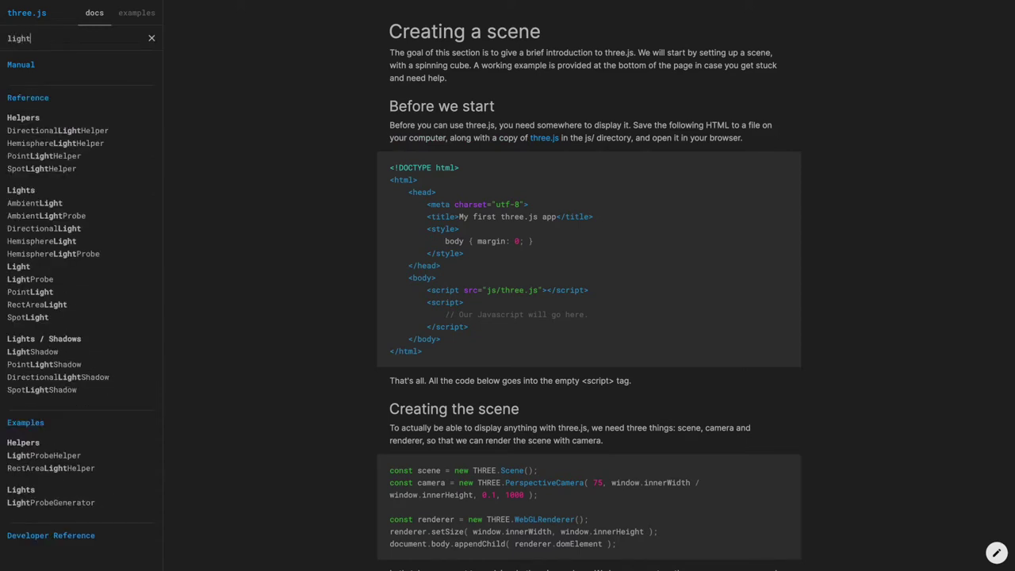
click(19, 267)
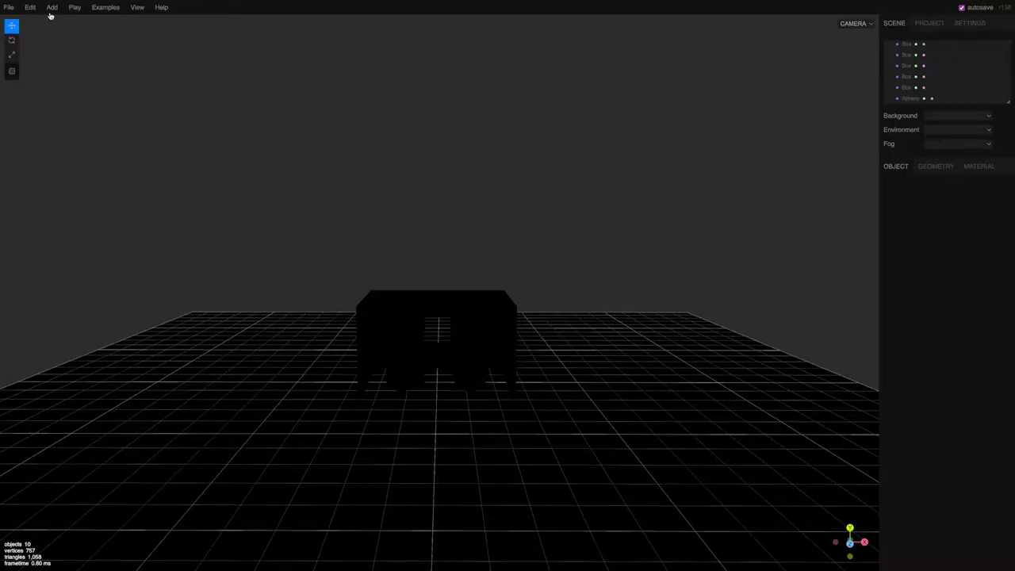
Add a directional light, lower it, and widen the spotlight cone to brighten the walls
mouse_move(51, 12)
click(65, 236)
drag(668, 109, 669, 276)
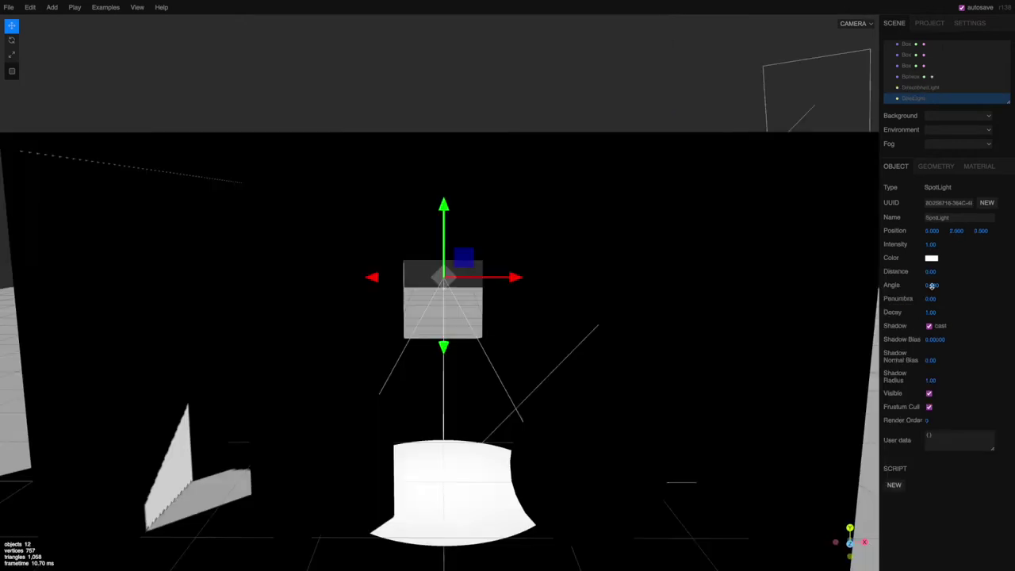
drag(932, 286, 951, 284)
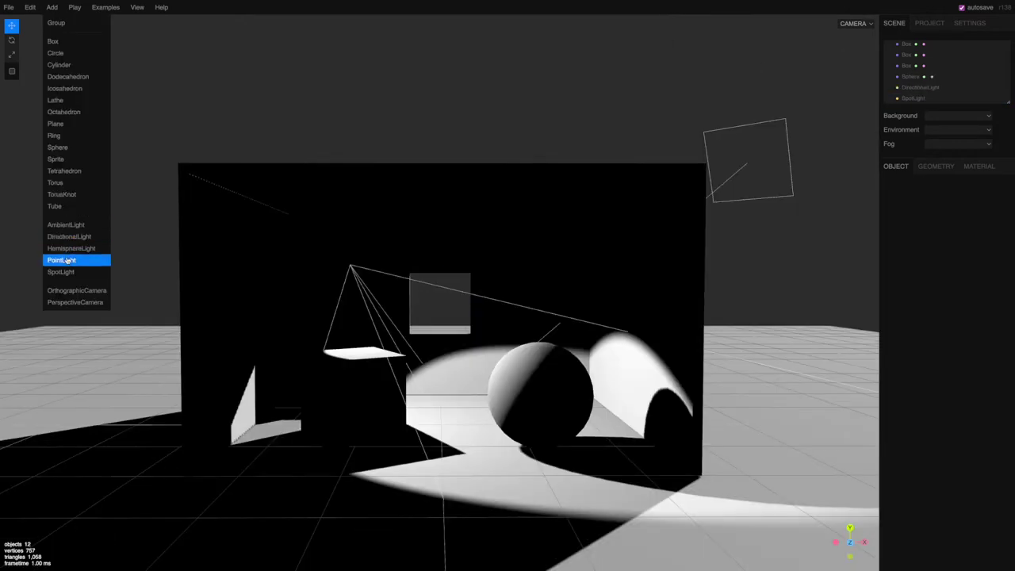
Add a point light, raise and shift it above the floor, and dim its intensity to 0.46
click(69, 260)
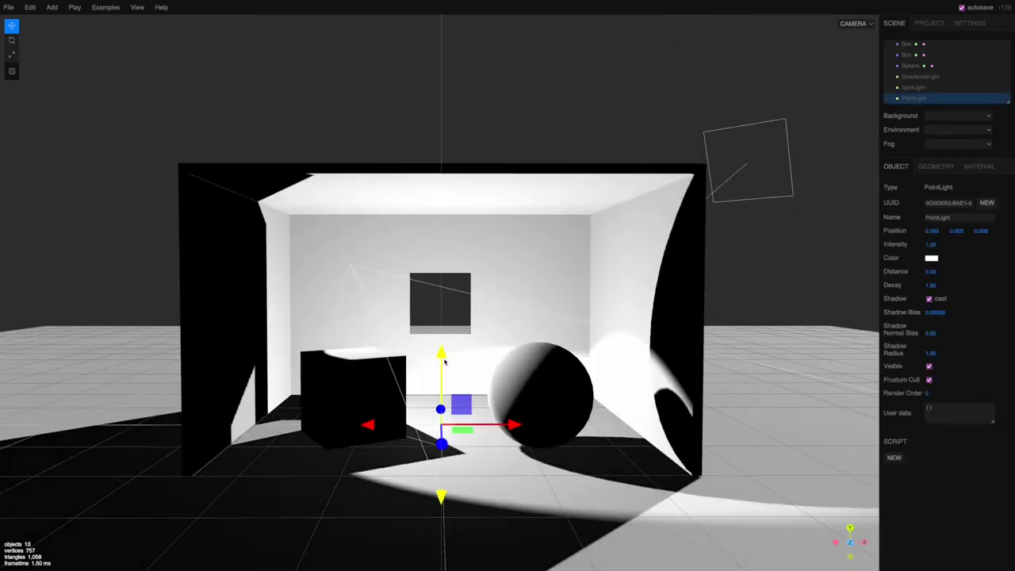
drag(444, 362, 443, 335)
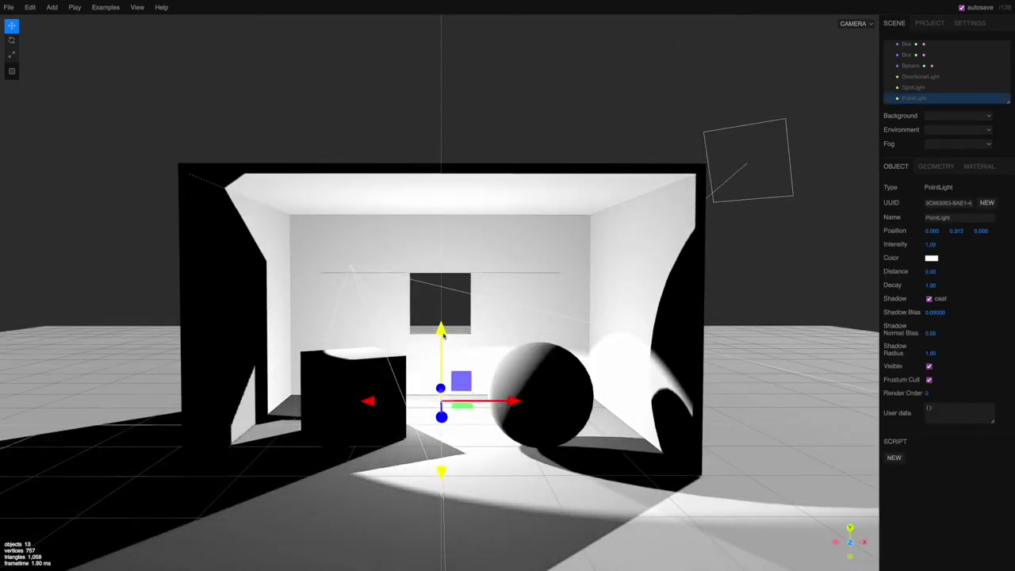
mouse_move(466, 406)
mouse_down()
mouse_move(452, 425)
mouse_move(363, 460)
mouse_move(289, 434)
mouse_move(292, 406)
mouse_move(355, 385)
mouse_move(424, 393)
mouse_move(508, 450)
mouse_move(566, 452)
mouse_move(657, 431)
mouse_move(649, 410)
mouse_move(559, 385)
mouse_move(479, 405)
mouse_move(481, 417)
mouse_up()
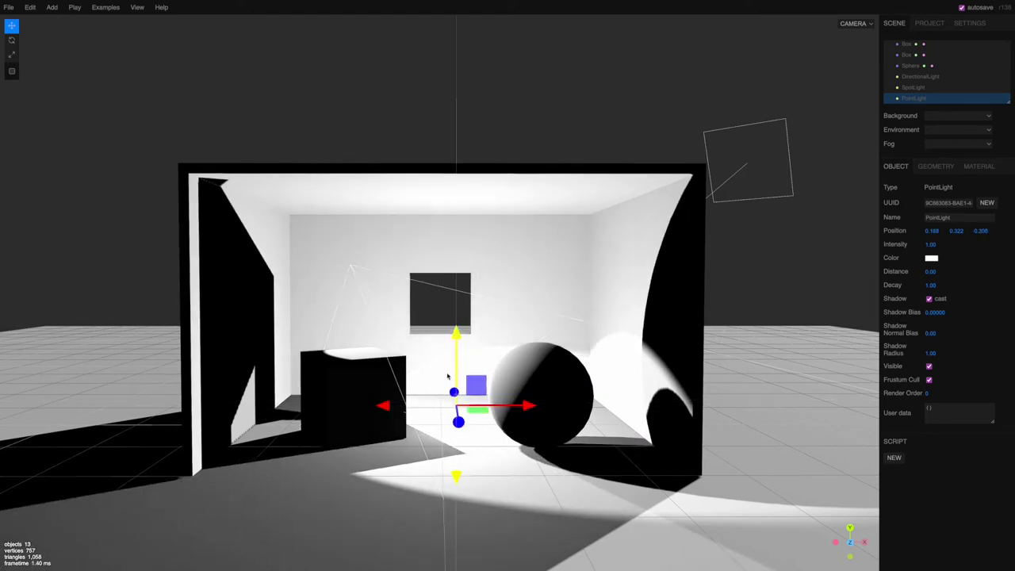
drag(454, 334, 456, 312)
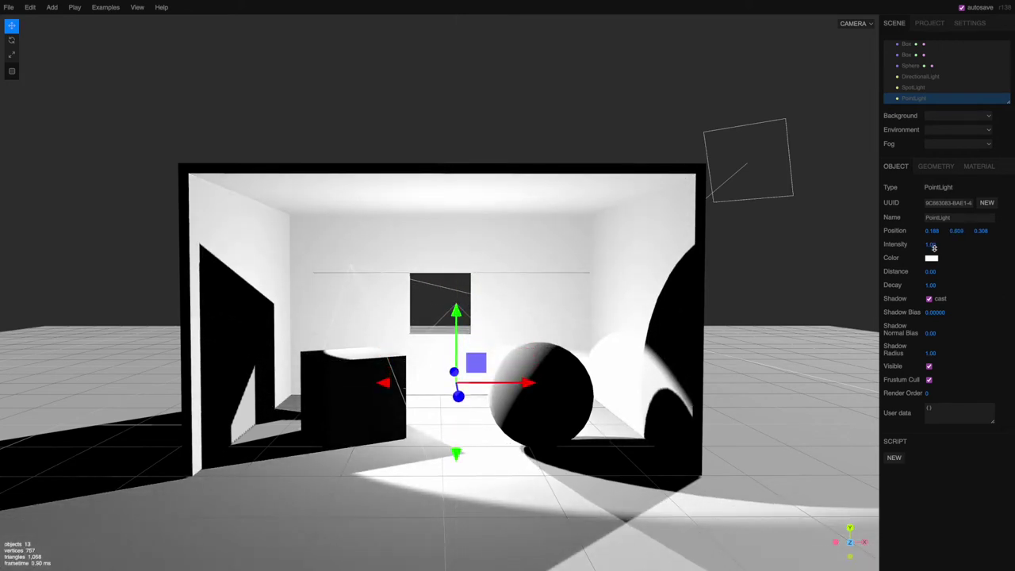
mouse_move(932, 244)
mouse_down()
mouse_move(933, 271)
mouse_move(933, 259)
mouse_up()
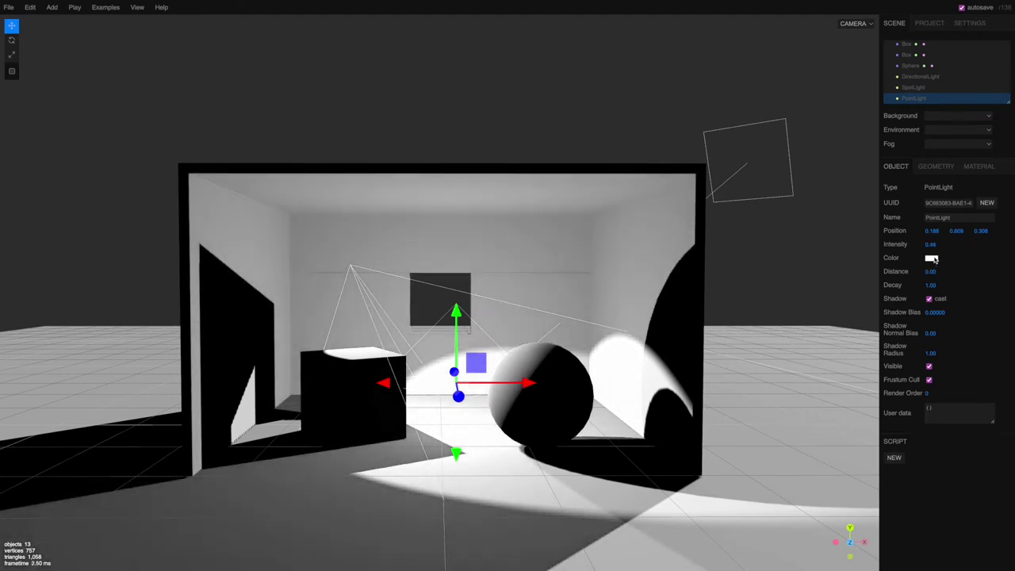
Add an ambient light, raise its intensity, then lower it slightly
click(119, 55)
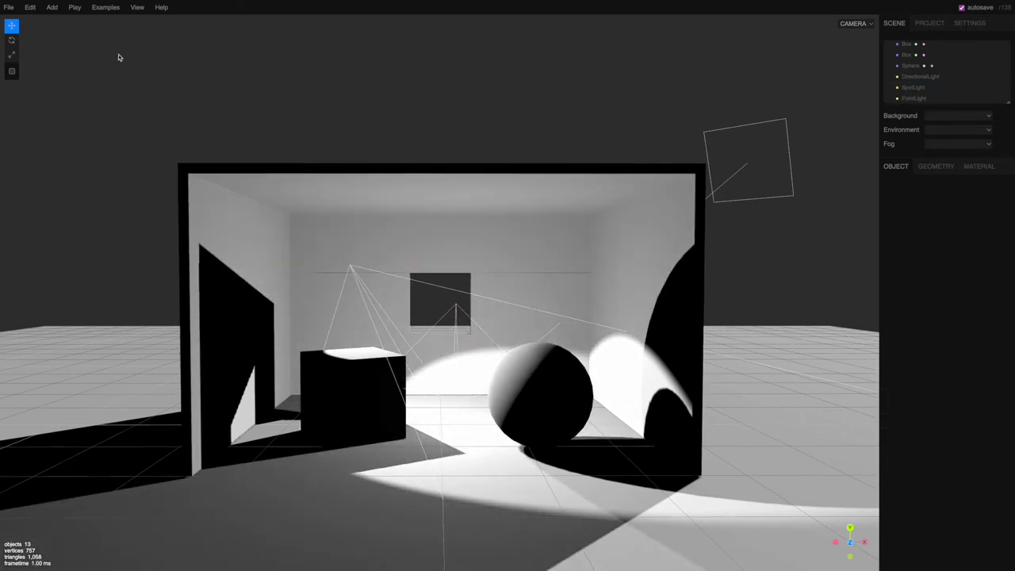
mouse_move(54, 13)
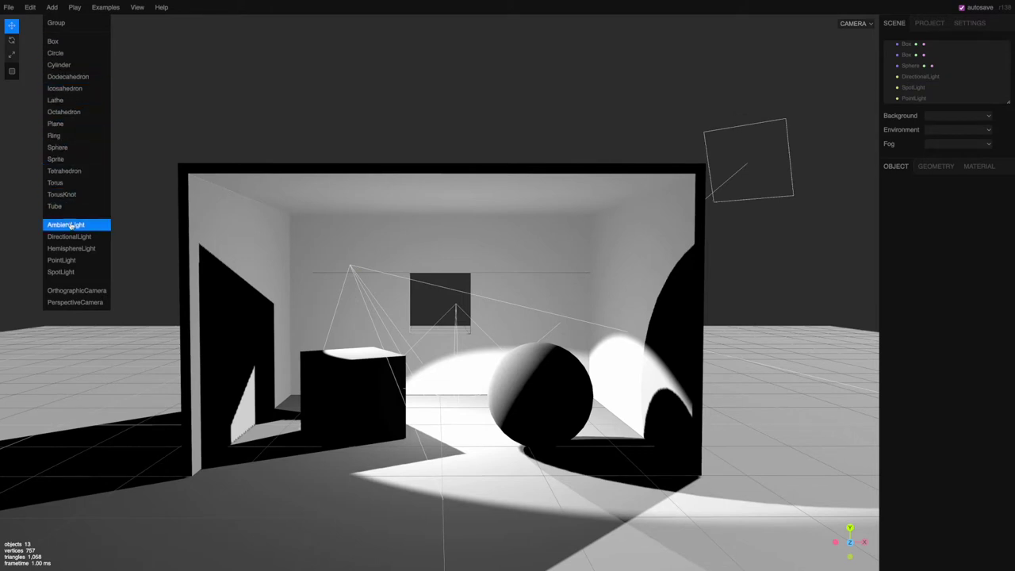
click(69, 225)
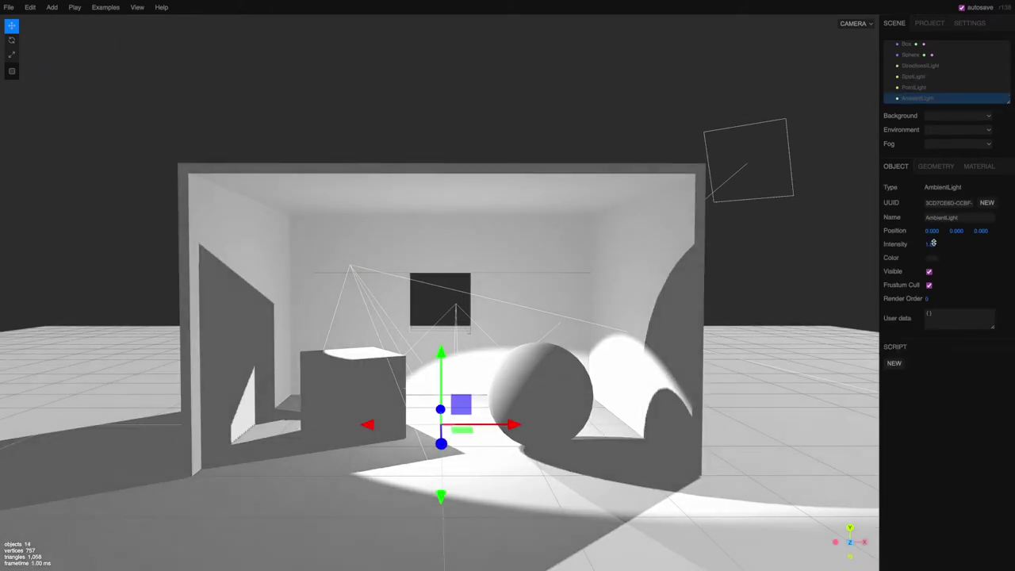
mouse_move(933, 243)
mouse_down()
mouse_move(935, 136)
mouse_move(929, 309)
mouse_move(926, 245)
mouse_up()
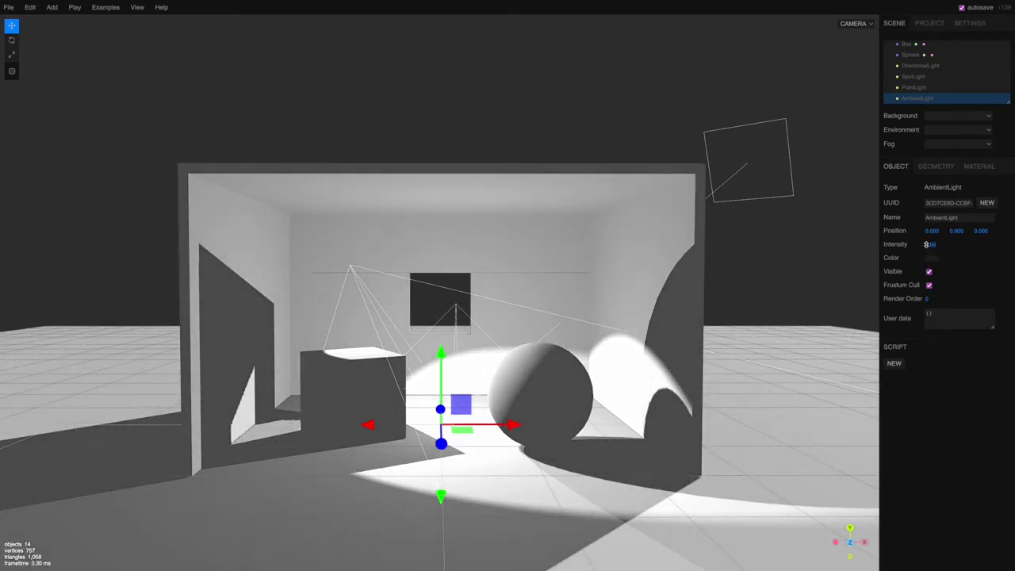
drag(926, 246, 926, 248)
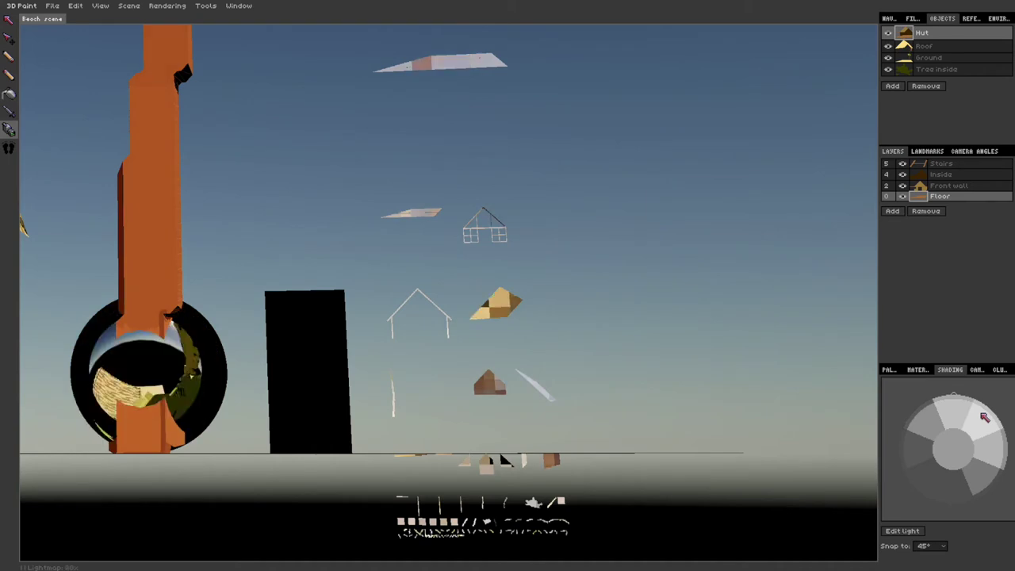
Zoom into the viewport and turn on View > Show lightmap
scroll(804, 328, up, 5)
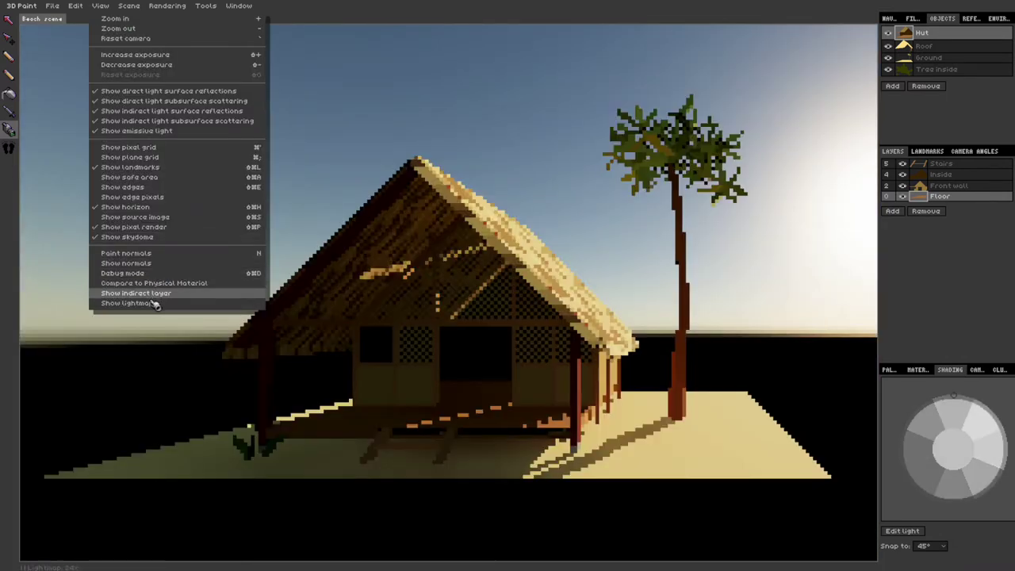
click(152, 303)
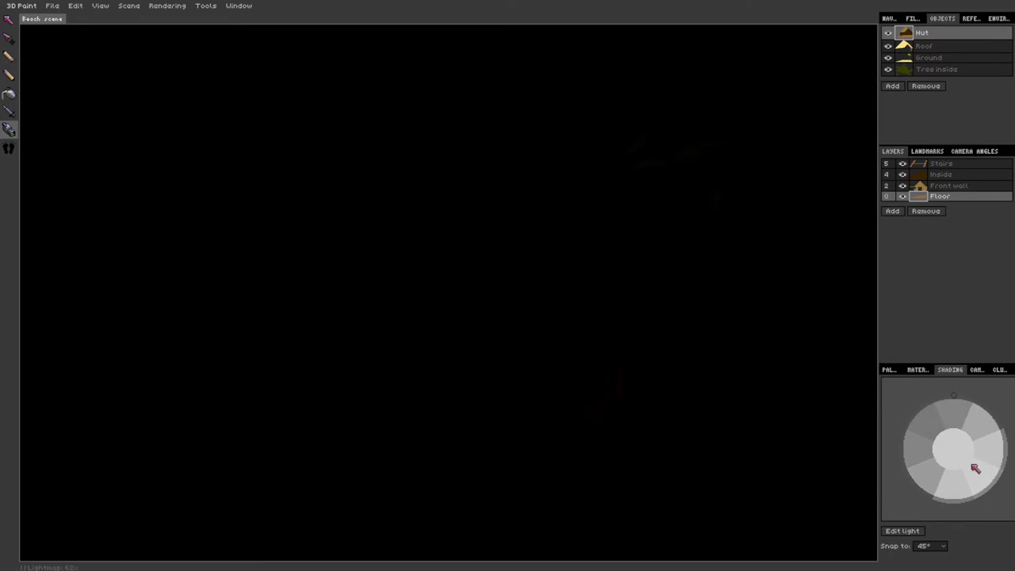
Drag the Shading light marker upward to shift the sun's direction into the bedroom
drag(975, 468, 970, 407)
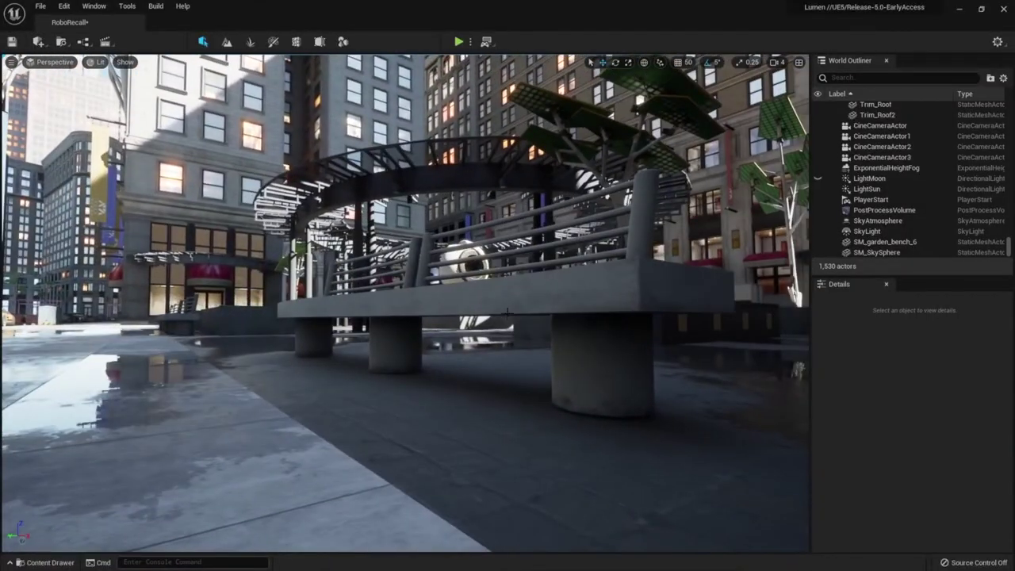
Select the garden bench in ArchVis_Lumen and switch to the Mesh DistanceFields visualization
click(509, 301)
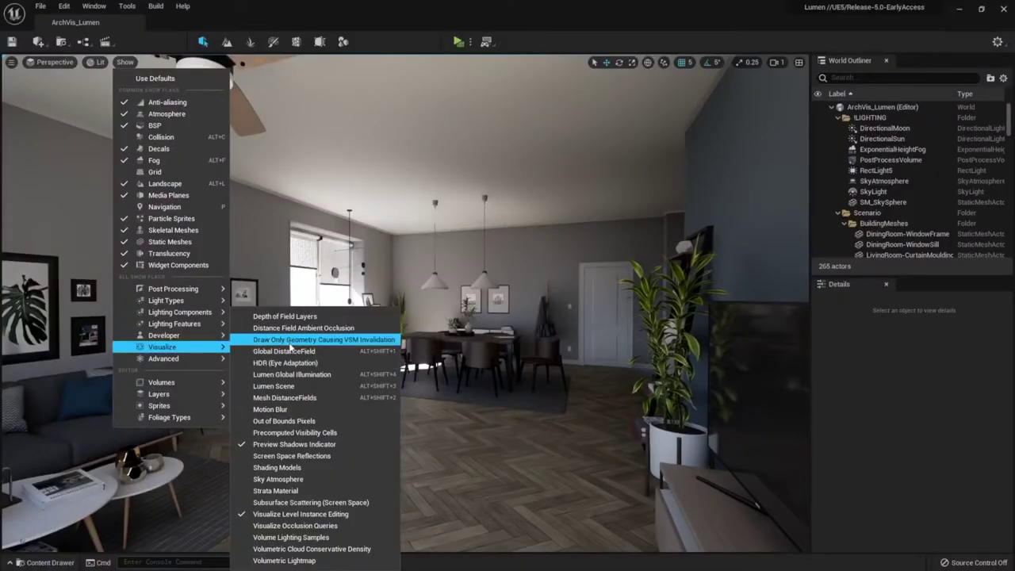
click(272, 397)
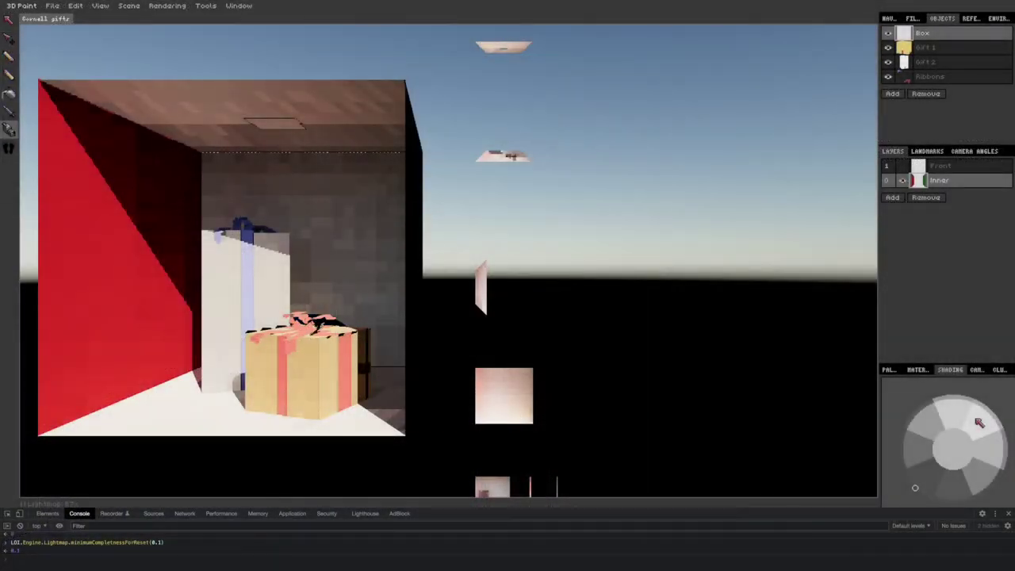
Orbit around the Cornell gifts box and swing the light direction toward the bottom-right
drag(622, 435, 572, 354)
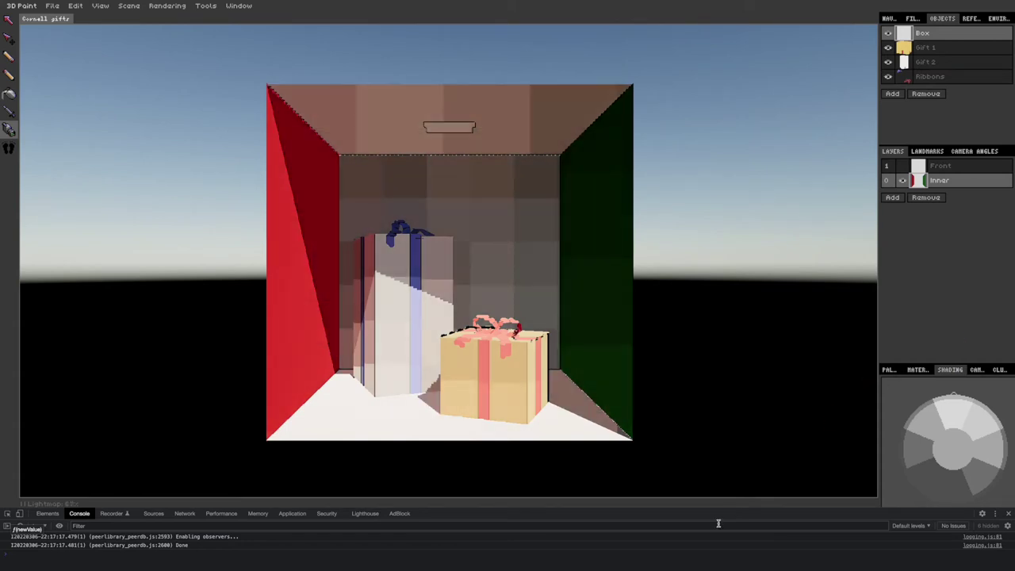
mouse_move(954, 444)
mouse_down()
mouse_move(988, 401)
mouse_move(971, 415)
mouse_up()
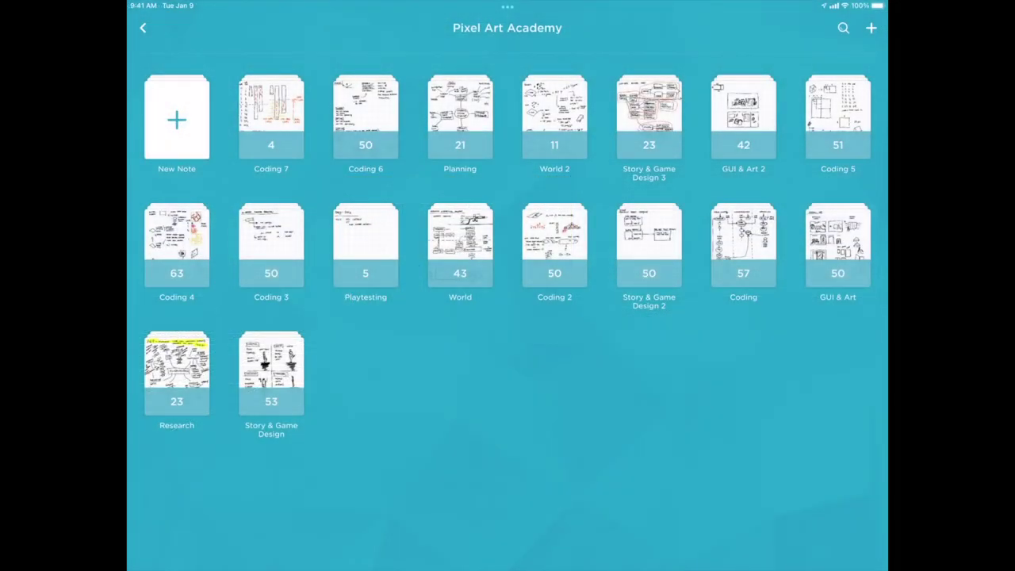
Swipe through Coding 6 pages 42–44 to reach the lightmap mipmap formulas
scroll(507, 299, right, 5)
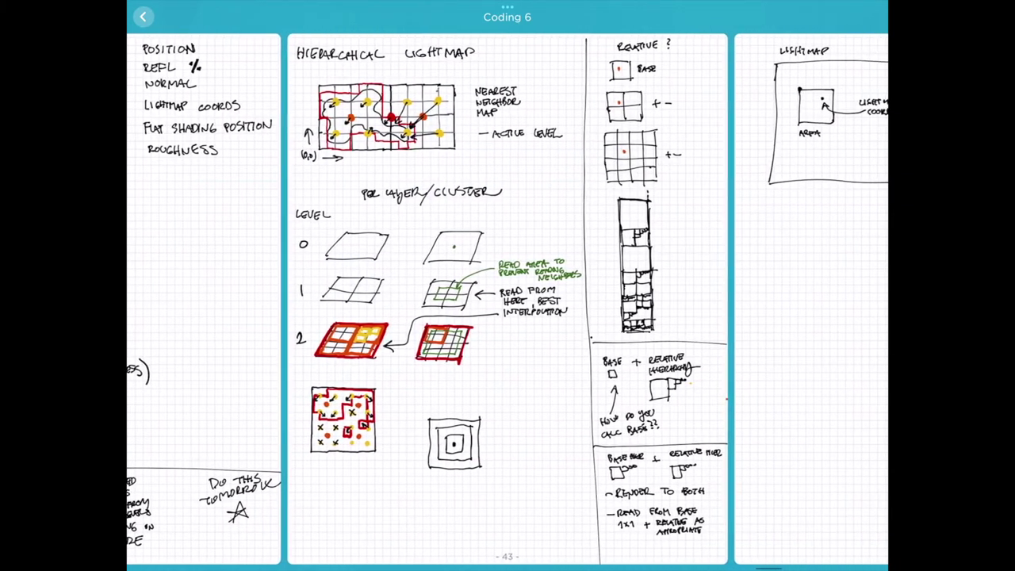
scroll(507, 299, right, 5)
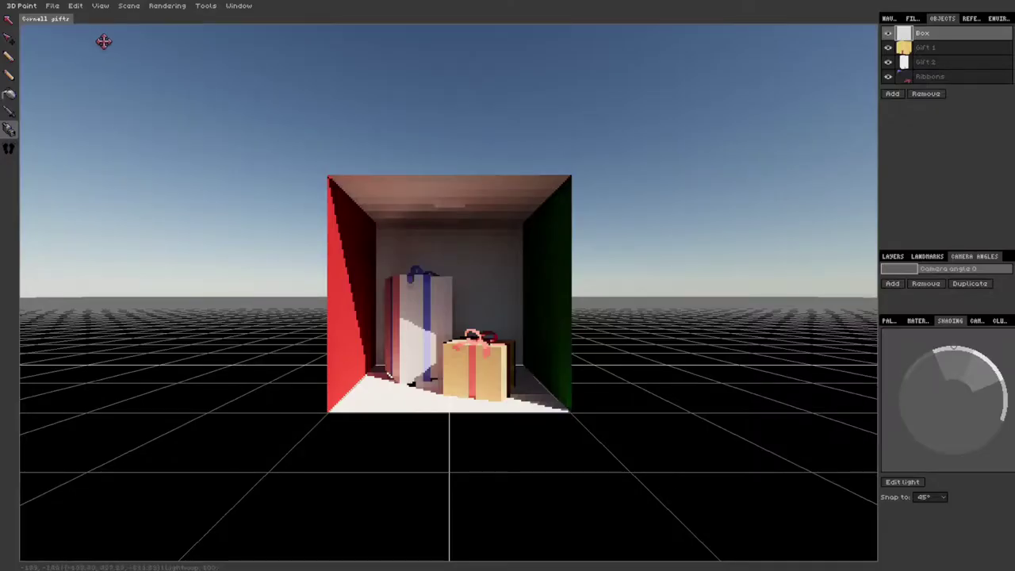
Uncheck Show indirect layer in the View menu to hide the Cornell box's indirect lighting
click(103, 8)
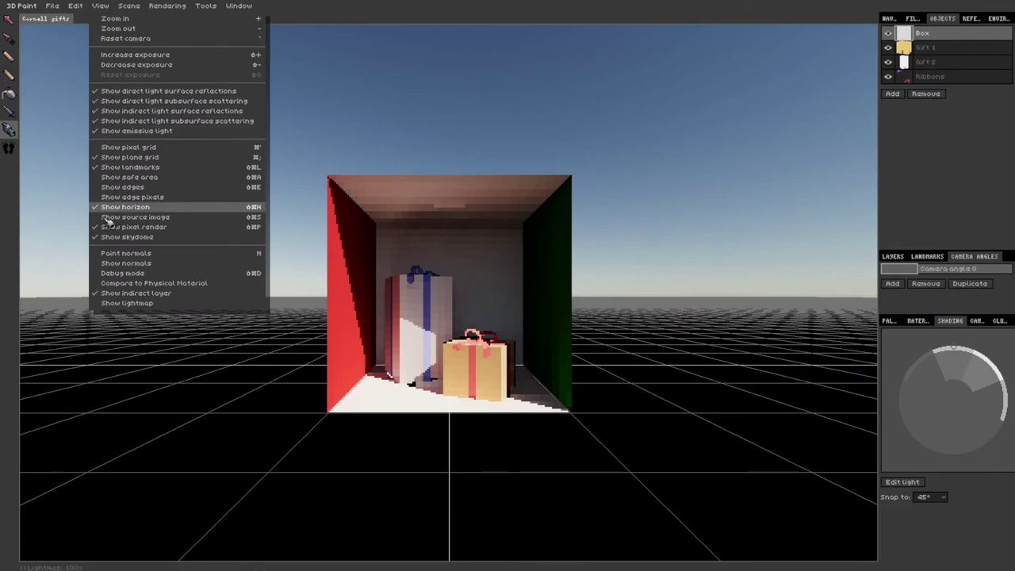
click(111, 293)
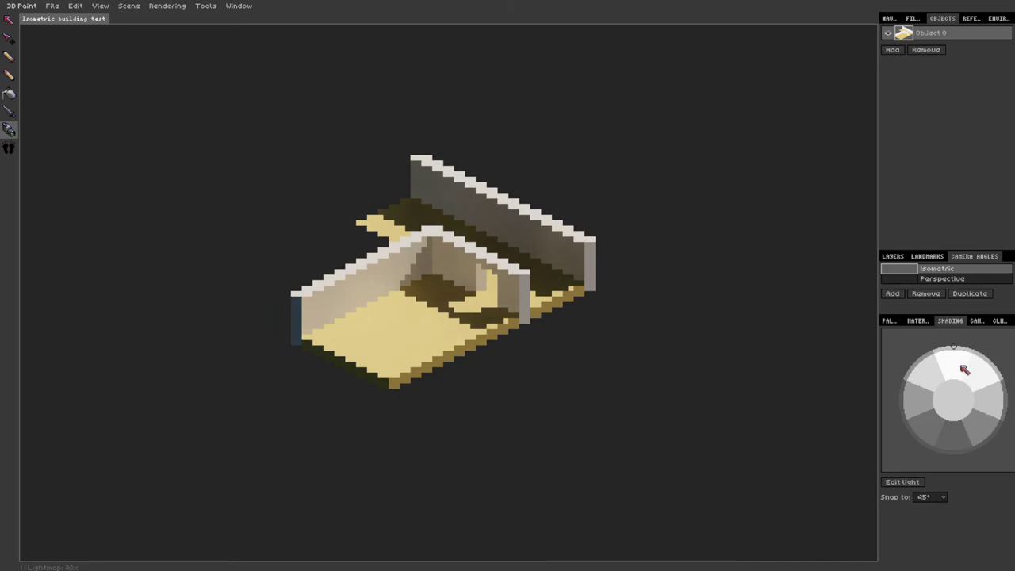
Enable 'Lightmap is uniform across a cluster' in the Rendering menu for the isometric building
click(170, 6)
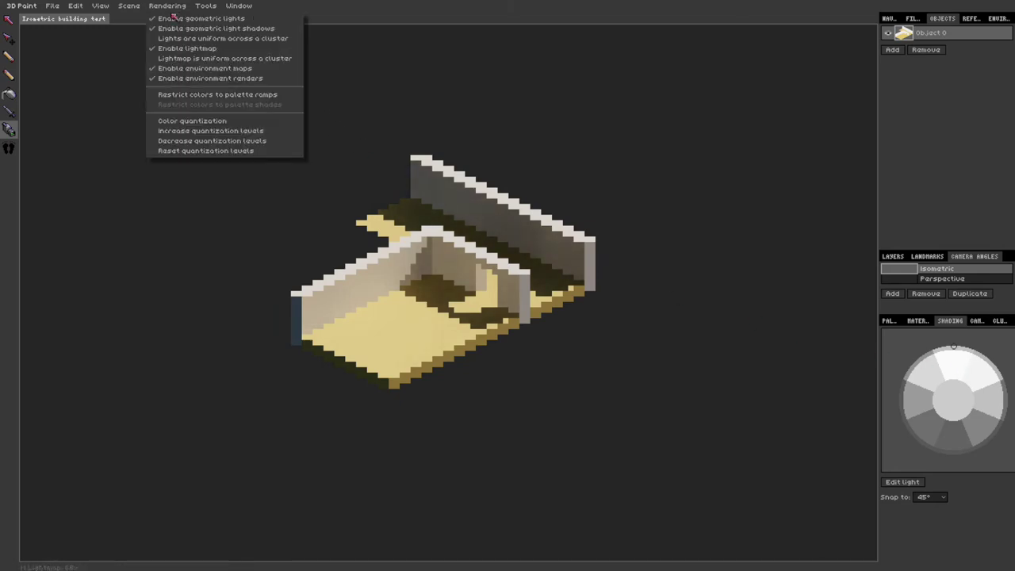
click(173, 57)
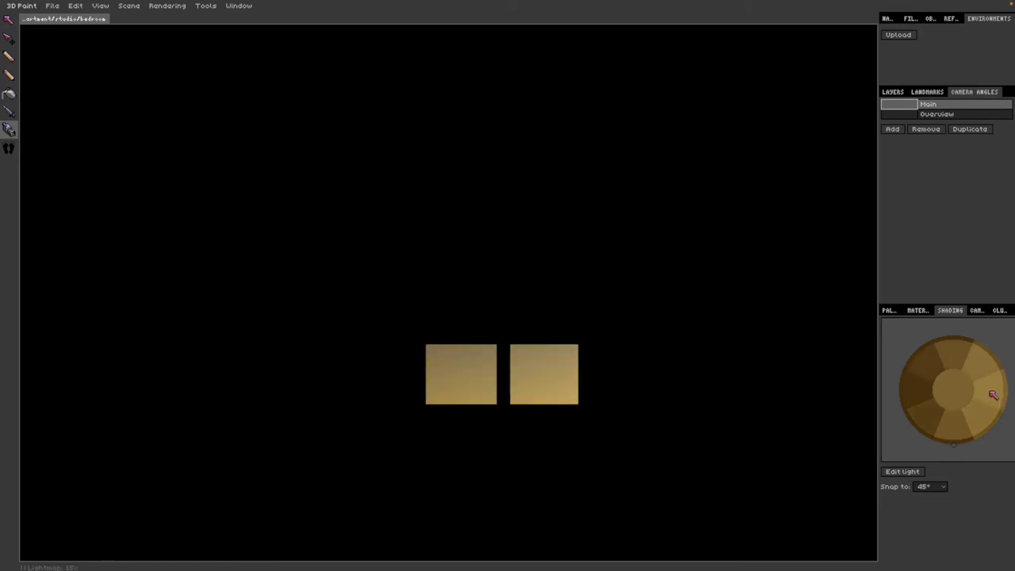
Sweep the bedroom's sun direction off the left wall until a sunlight strip lands on the closet doors
drag(993, 388, 994, 387)
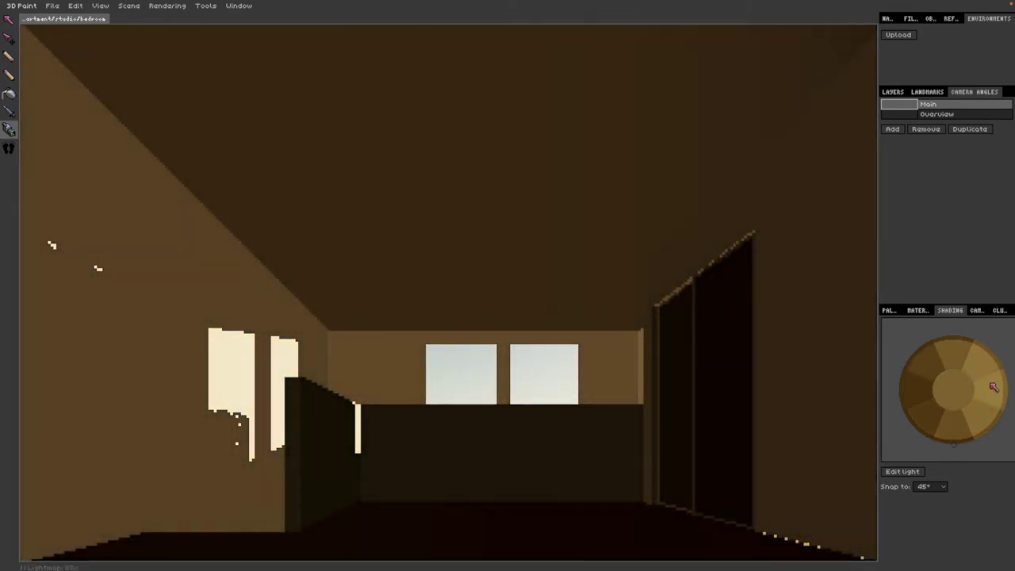
drag(994, 387, 983, 387)
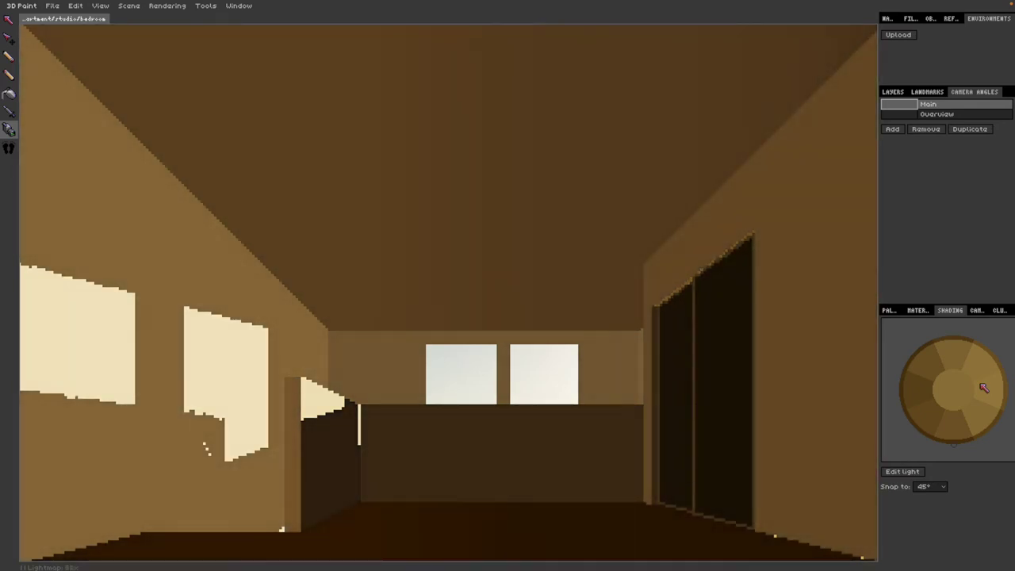
mouse_move(984, 387)
mouse_down()
mouse_move(976, 390)
mouse_move(988, 382)
mouse_up()
mouse_move(983, 379)
mouse_down()
mouse_move(974, 379)
mouse_move(986, 383)
mouse_move(984, 361)
mouse_up()
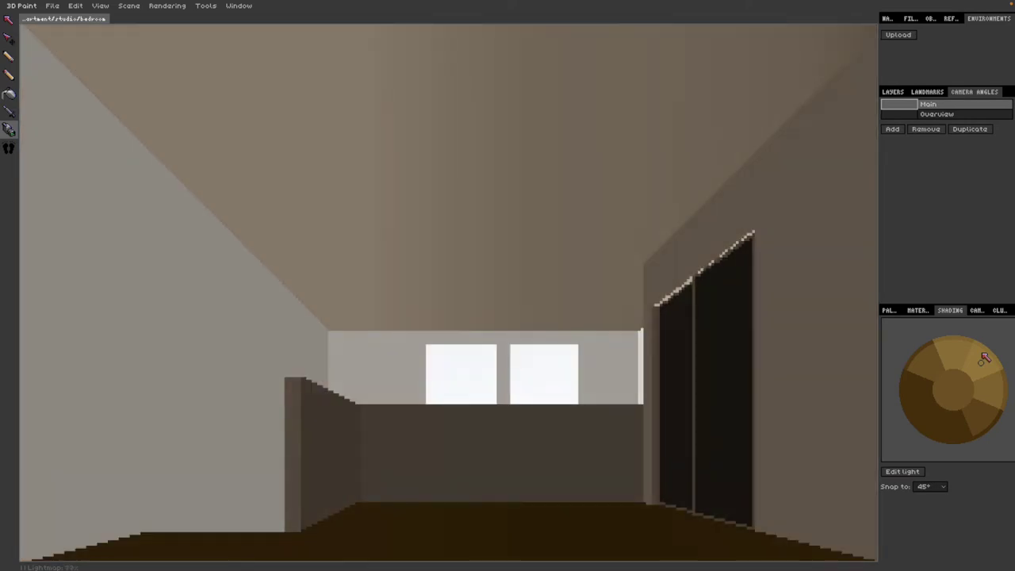
mouse_move(965, 358)
mouse_down()
mouse_move(955, 336)
mouse_move(940, 375)
mouse_move(864, 360)
mouse_up()
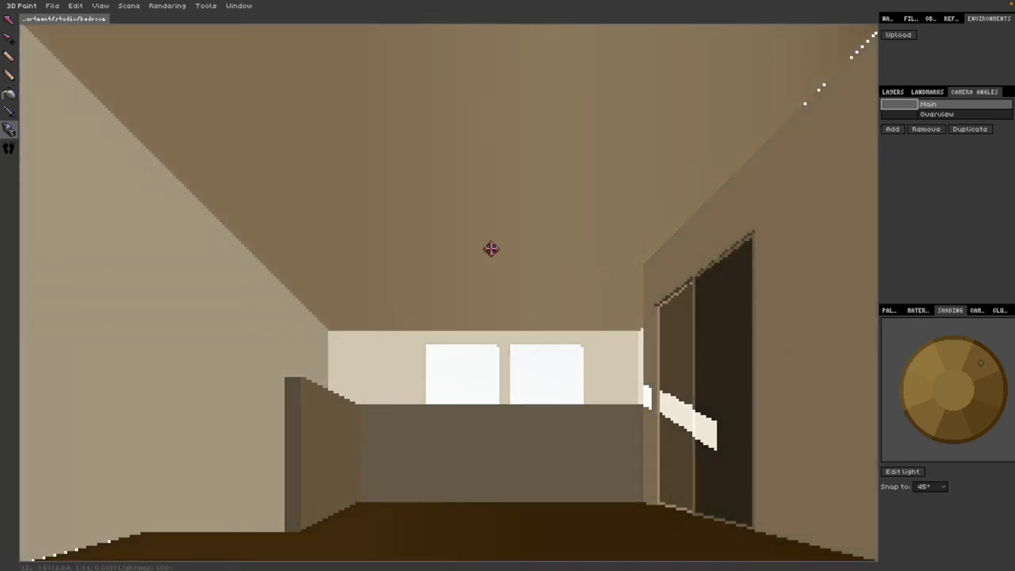
Toggle Enable lightmap and cluster-uniform lighting in Rendering to compare the bedroom's ceiling lighting
click(167, 5)
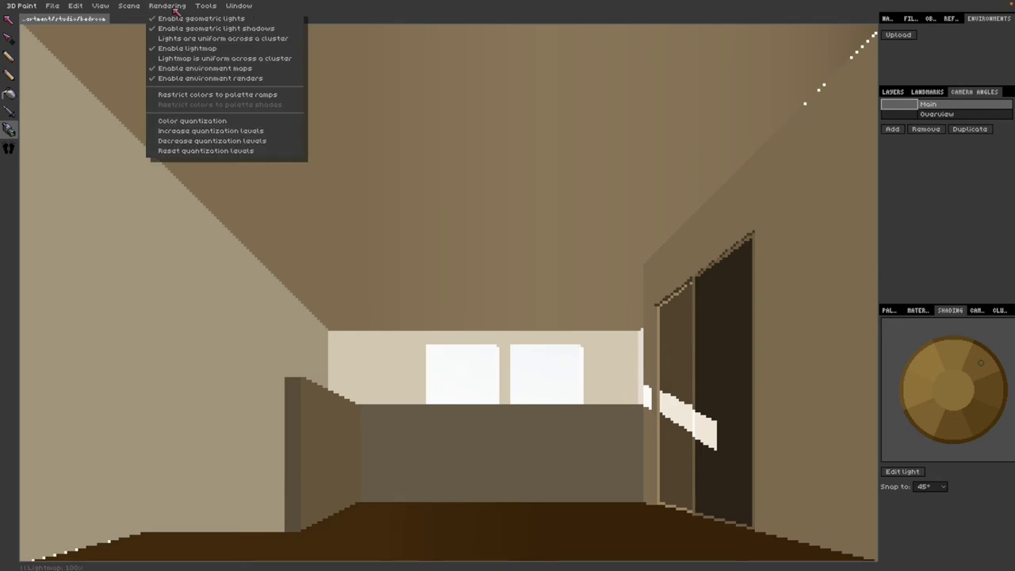
click(187, 55)
click(167, 6)
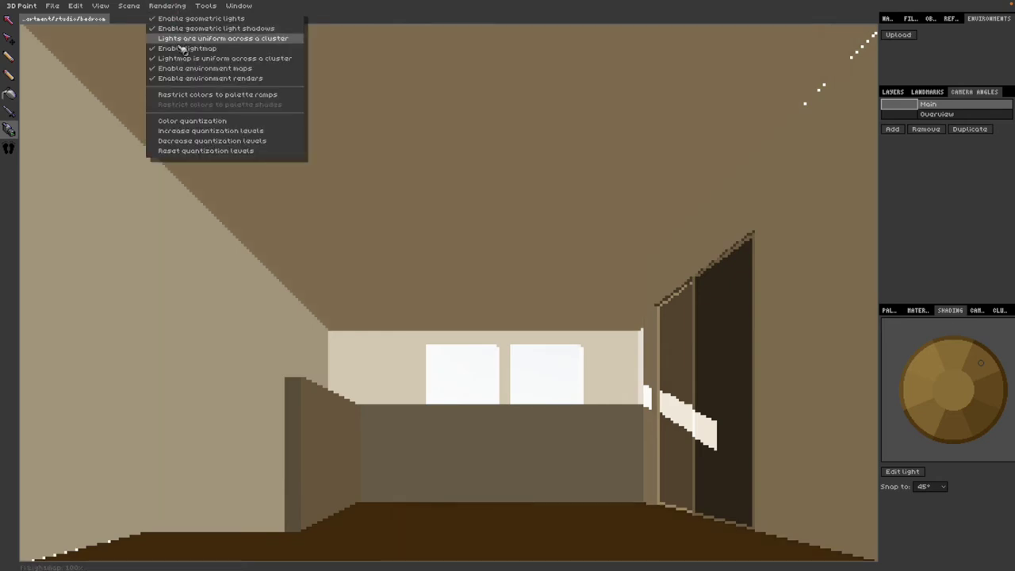
click(180, 56)
click(168, 5)
click(185, 61)
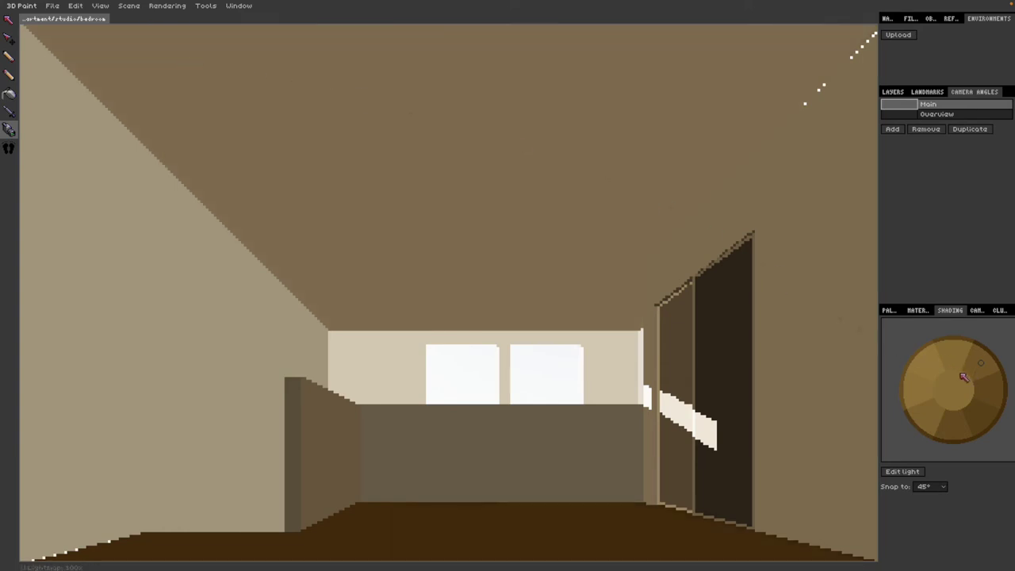
Raise and re-aim the sun, first casting a beam on the right wall, then removing it
drag(964, 372, 964, 356)
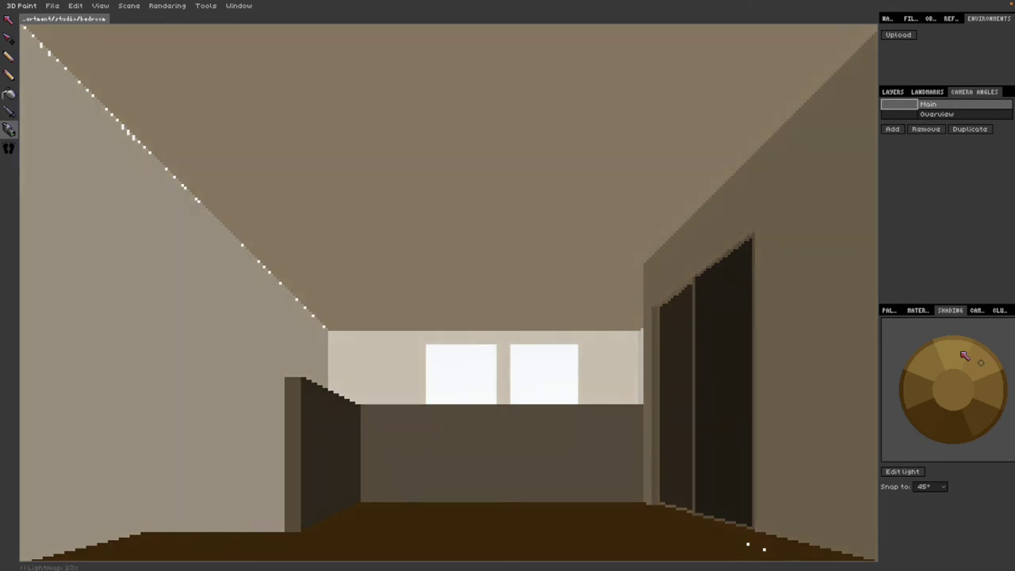
drag(964, 357, 962, 341)
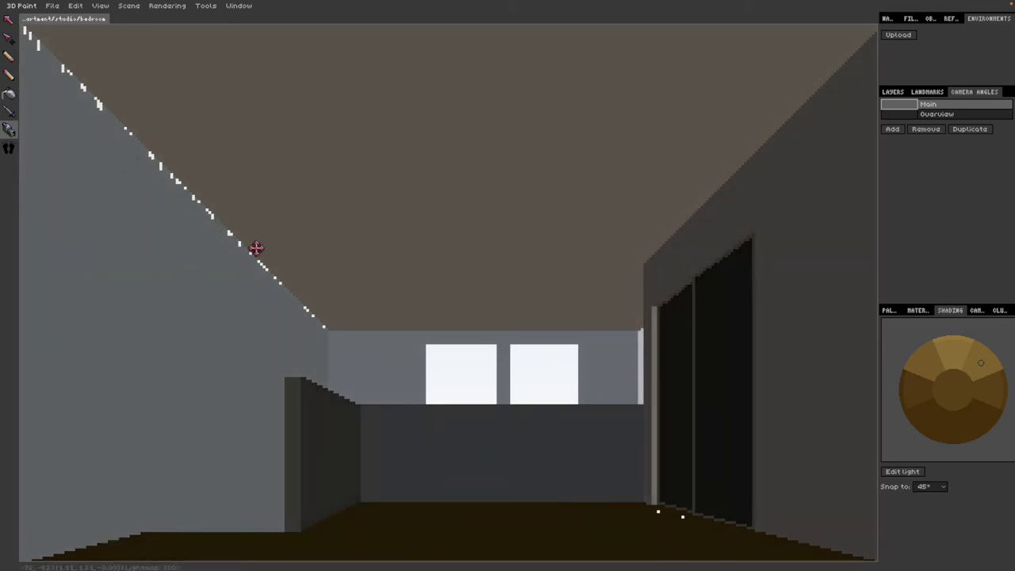
click(959, 379)
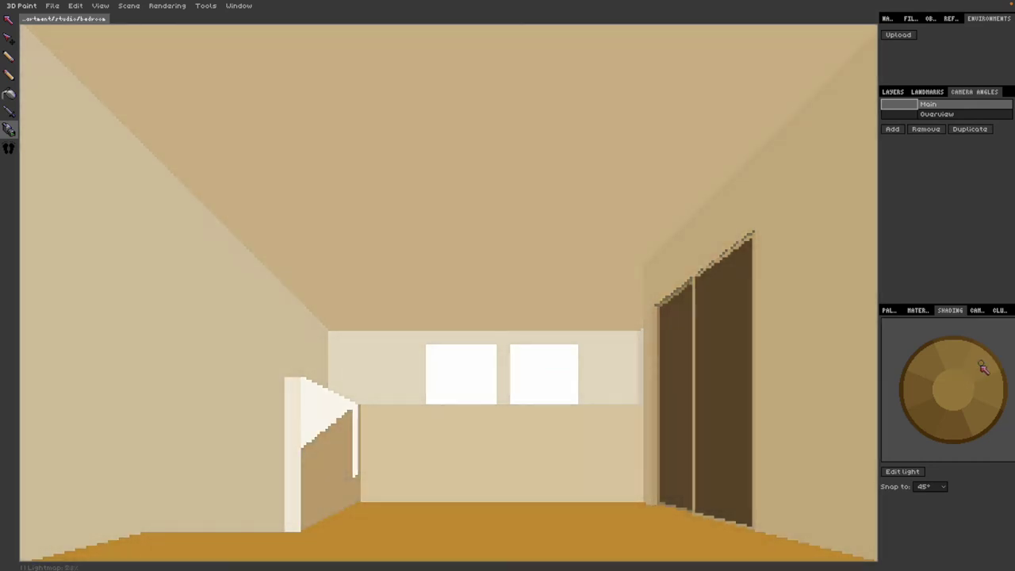
drag(983, 368, 981, 363)
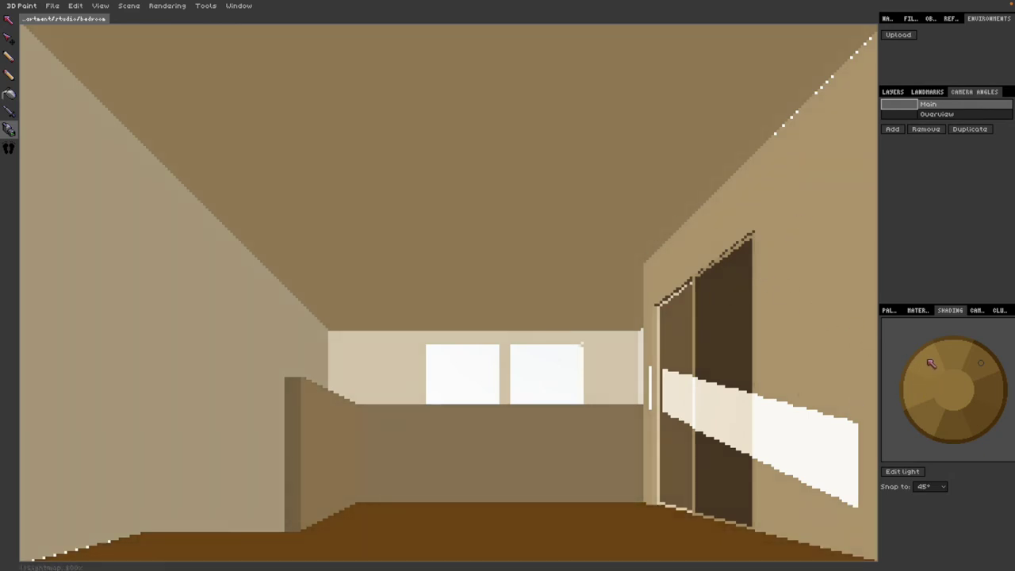
mouse_move(938, 373)
mouse_down()
mouse_move(977, 361)
mouse_move(986, 373)
mouse_up()
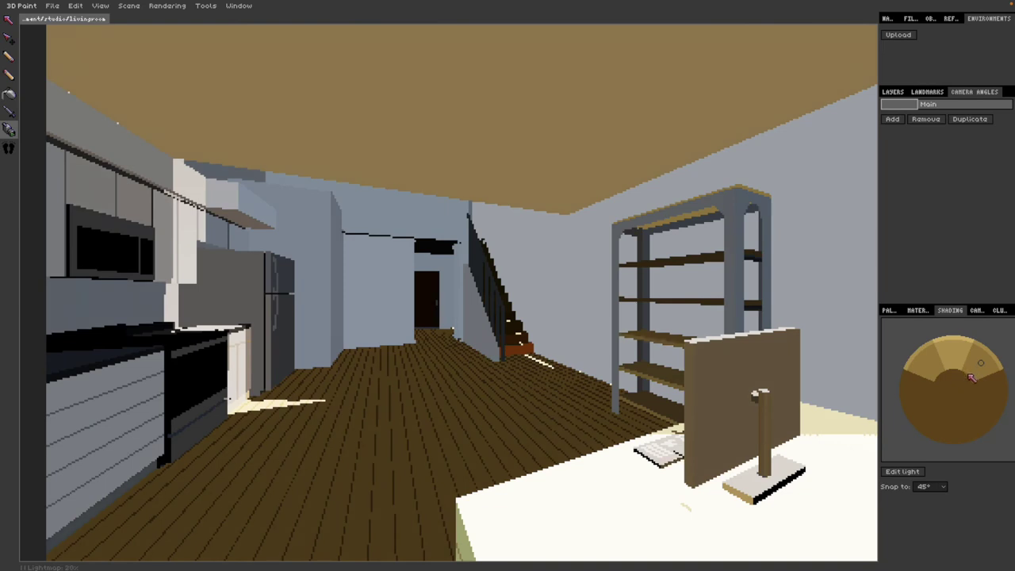
Move the sun direction slightly right so the sunlight shifts across the desk and floor strips
mouse_move(962, 368)
mouse_down()
mouse_move(932, 357)
mouse_move(924, 367)
mouse_move(939, 376)
mouse_move(956, 341)
mouse_move(977, 367)
mouse_up()
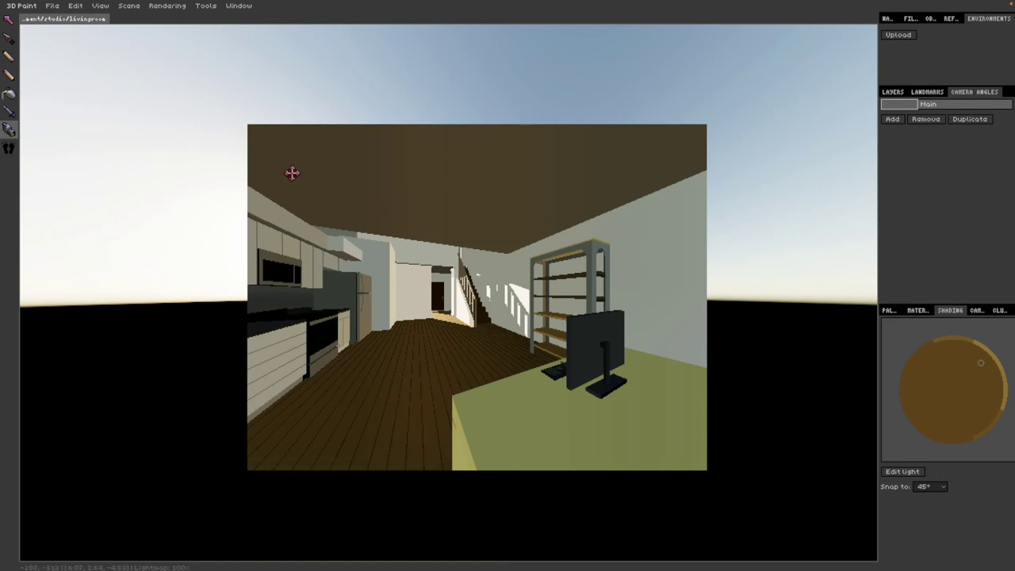
click(175, 10)
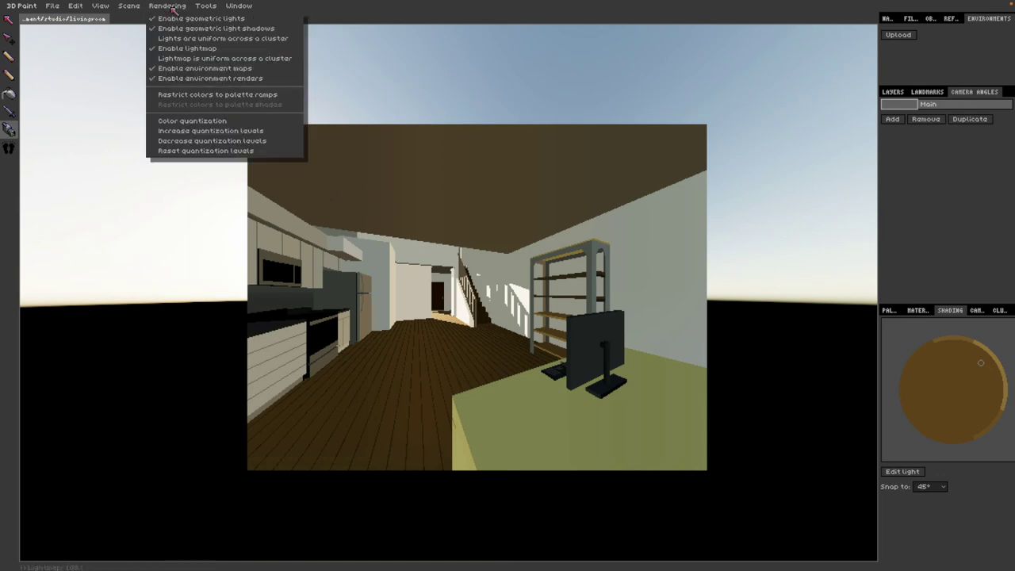
click(179, 48)
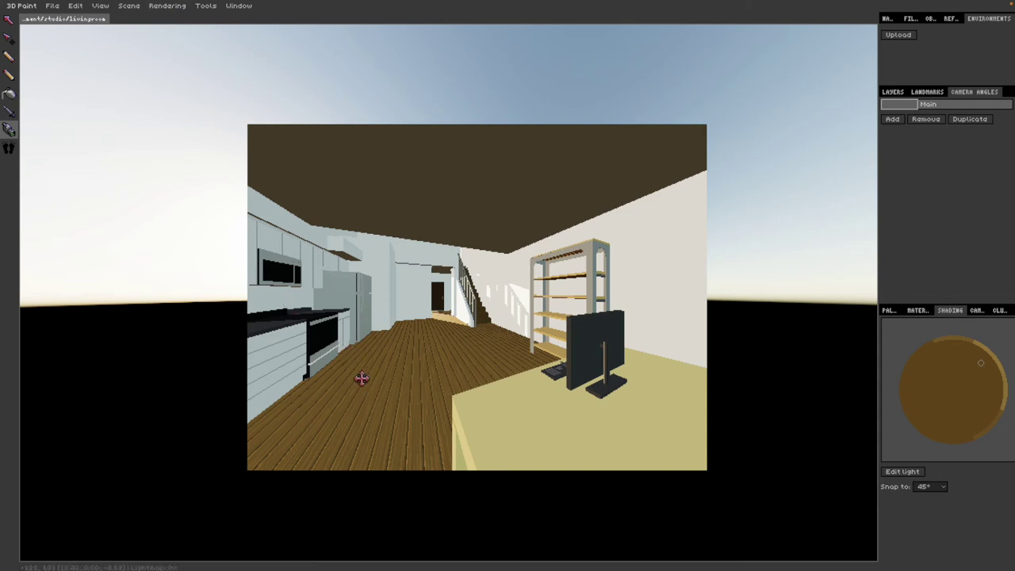
click(167, 6)
click(160, 48)
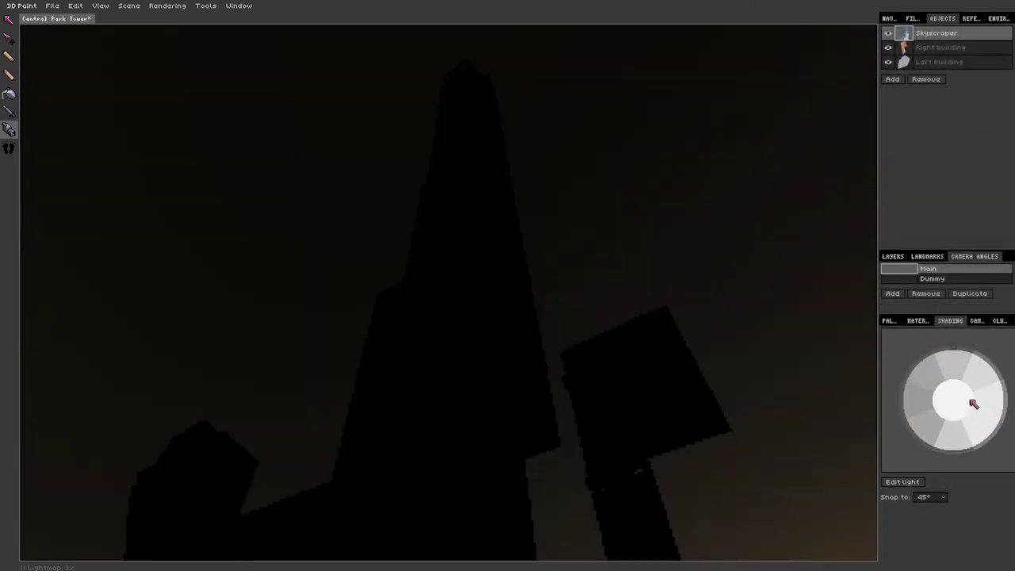
Raise the sun to light the skyscrapers, then nudge its direction back slightly
drag(973, 404, 960, 357)
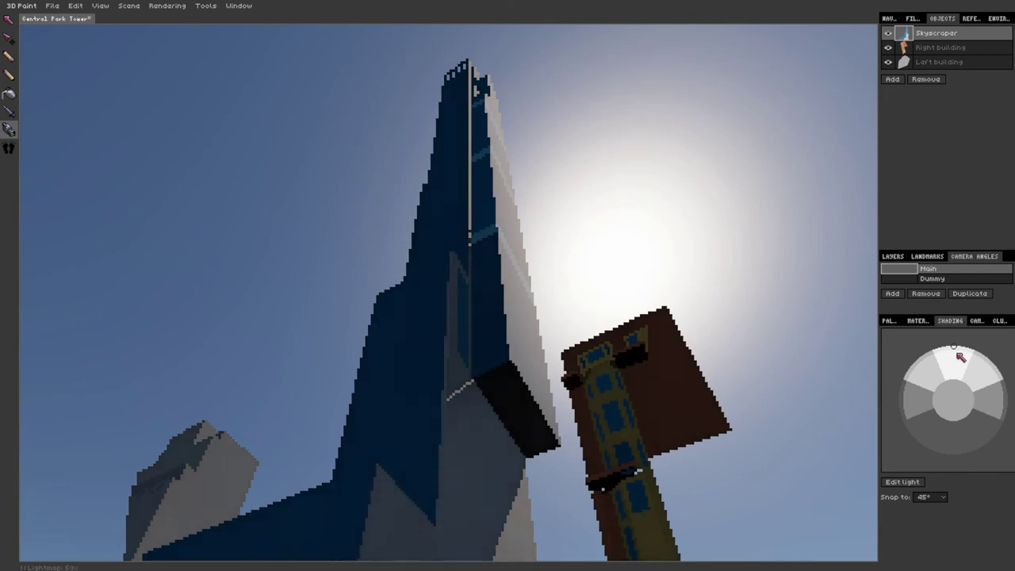
drag(960, 357, 968, 391)
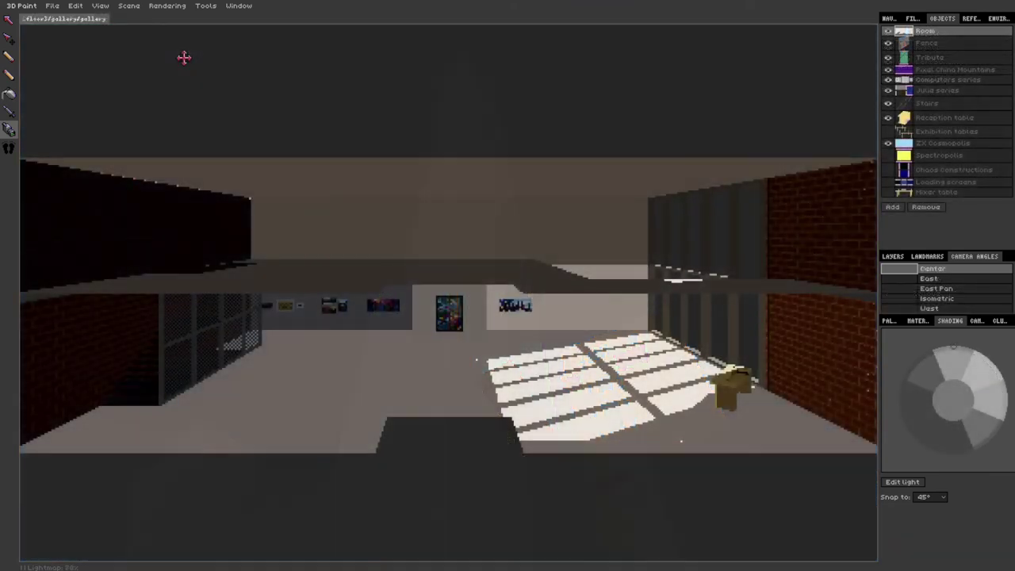
Toggle cluster-uniform lightmap, sweep sunlight stripes across the gallery floor, then toggle the option back
click(168, 6)
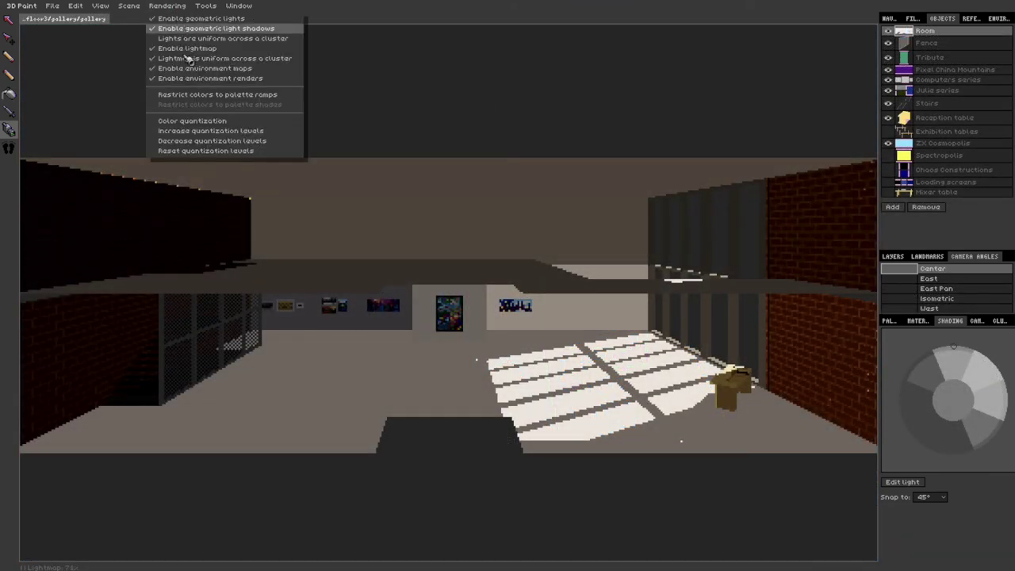
click(184, 58)
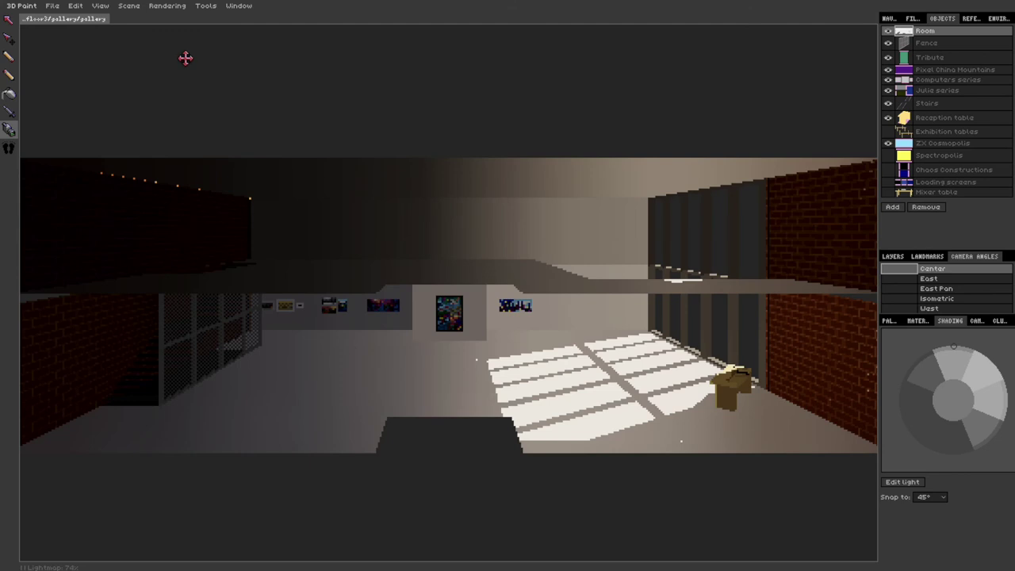
click(982, 362)
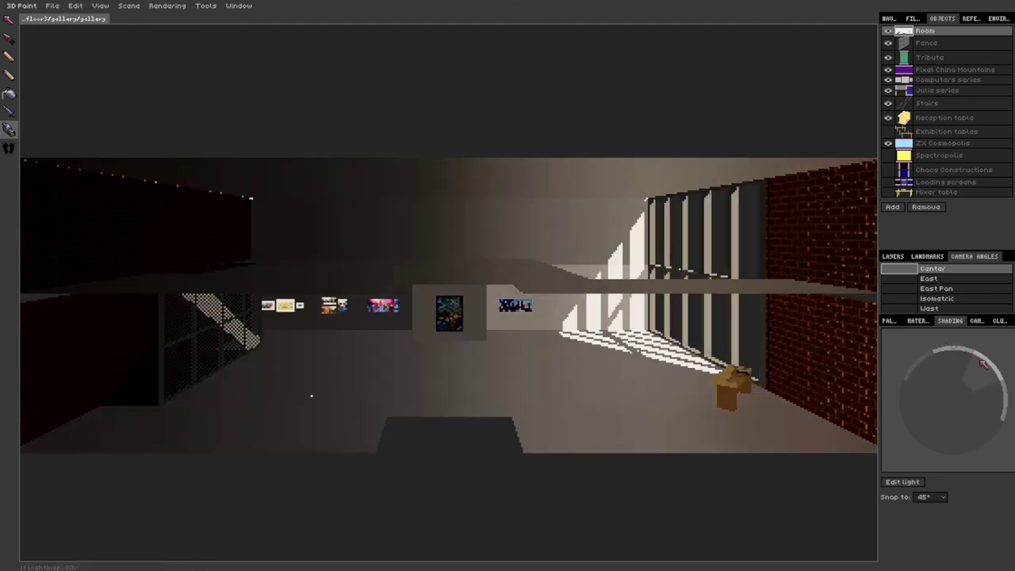
drag(982, 361, 1007, 395)
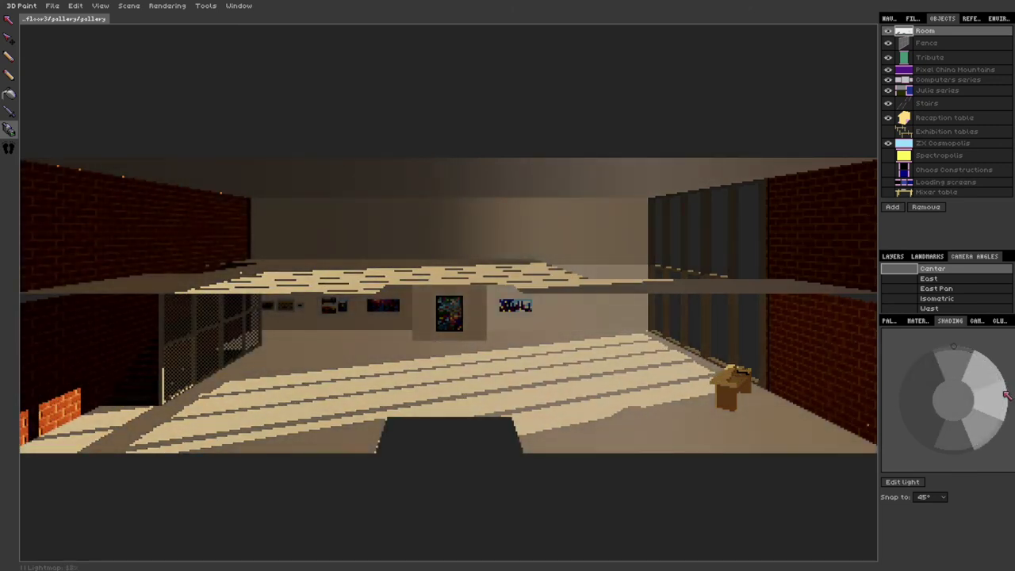
click(175, 10)
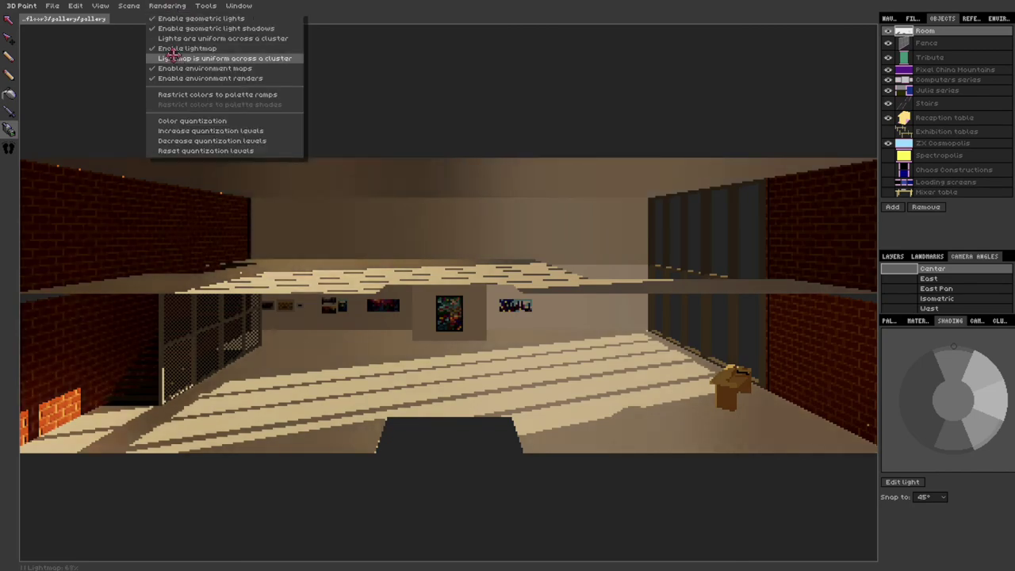
click(173, 55)
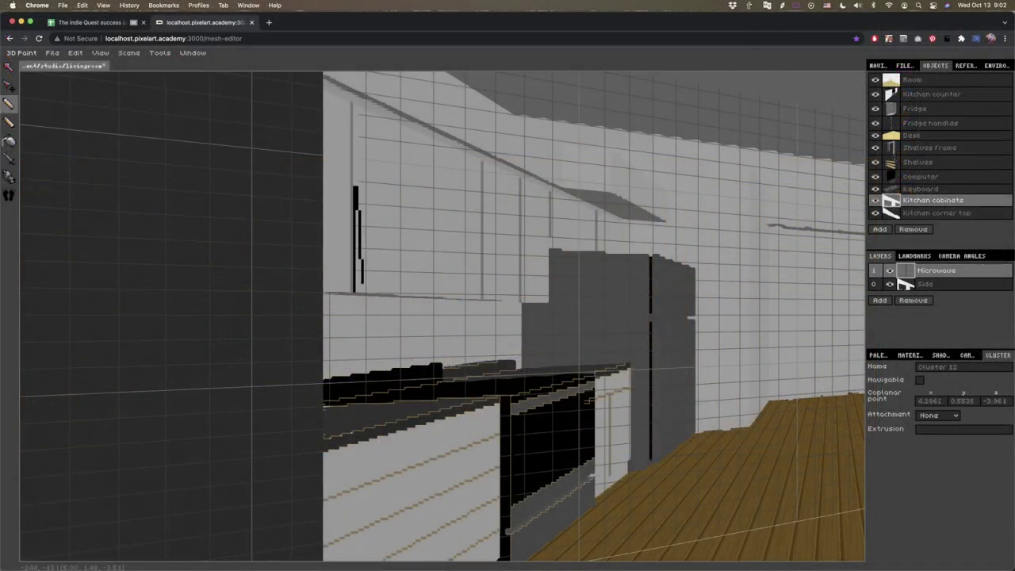